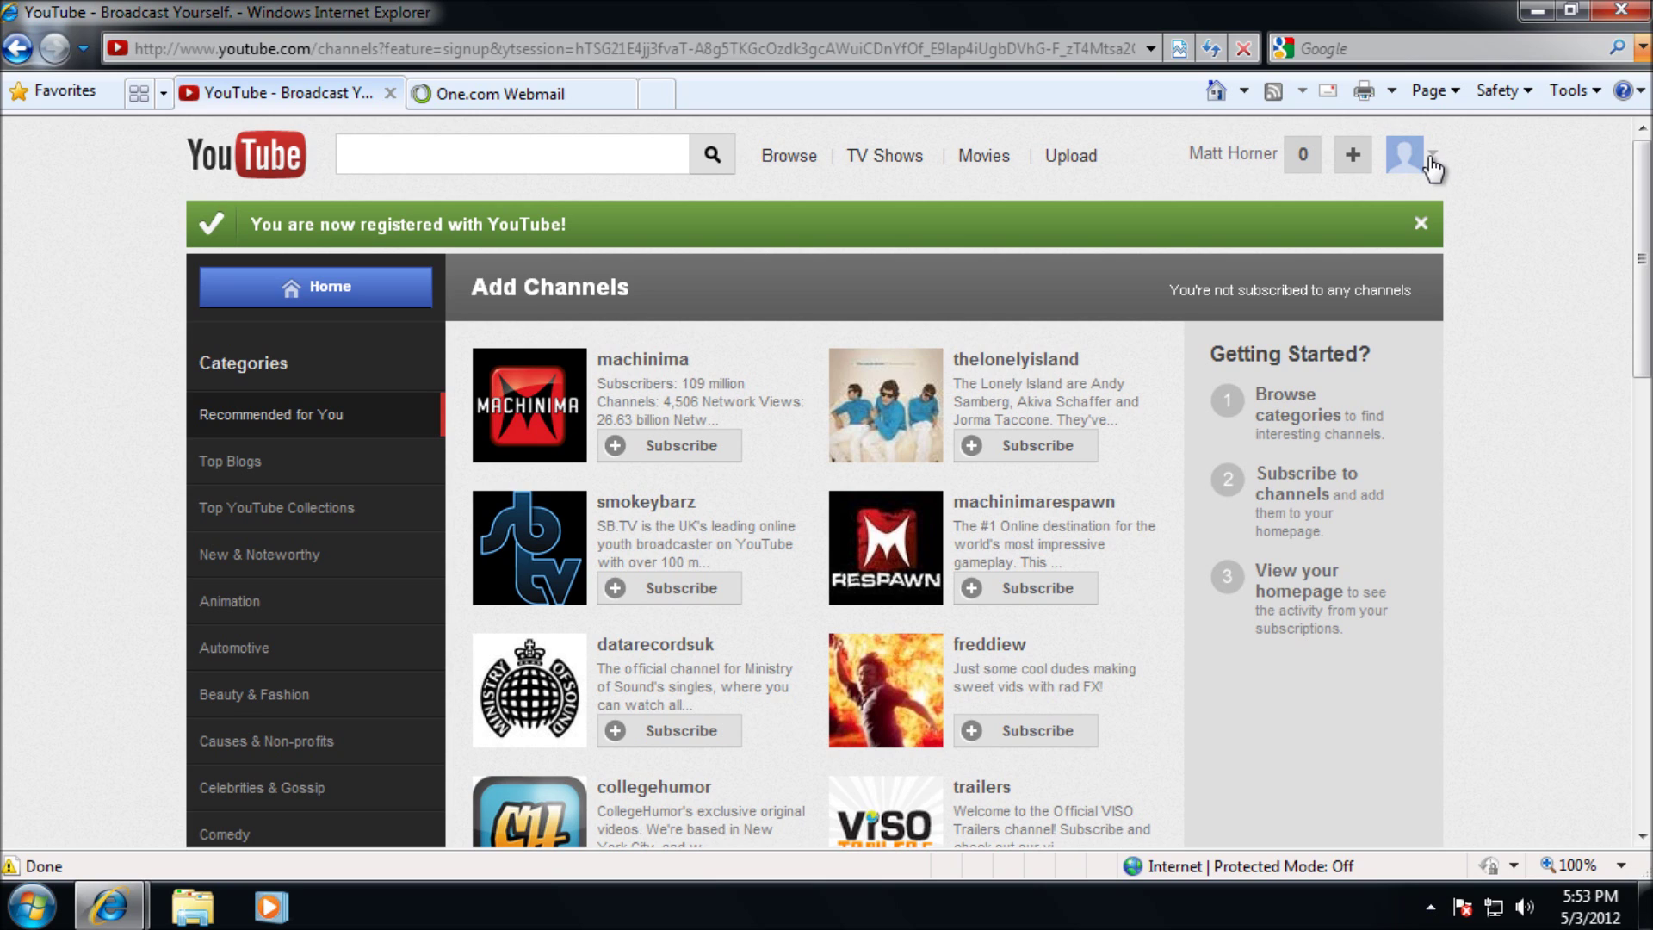
# Open Video Manager from the avatar's account menu to view the empty Uploads page
pyautogui.click(1432, 159)
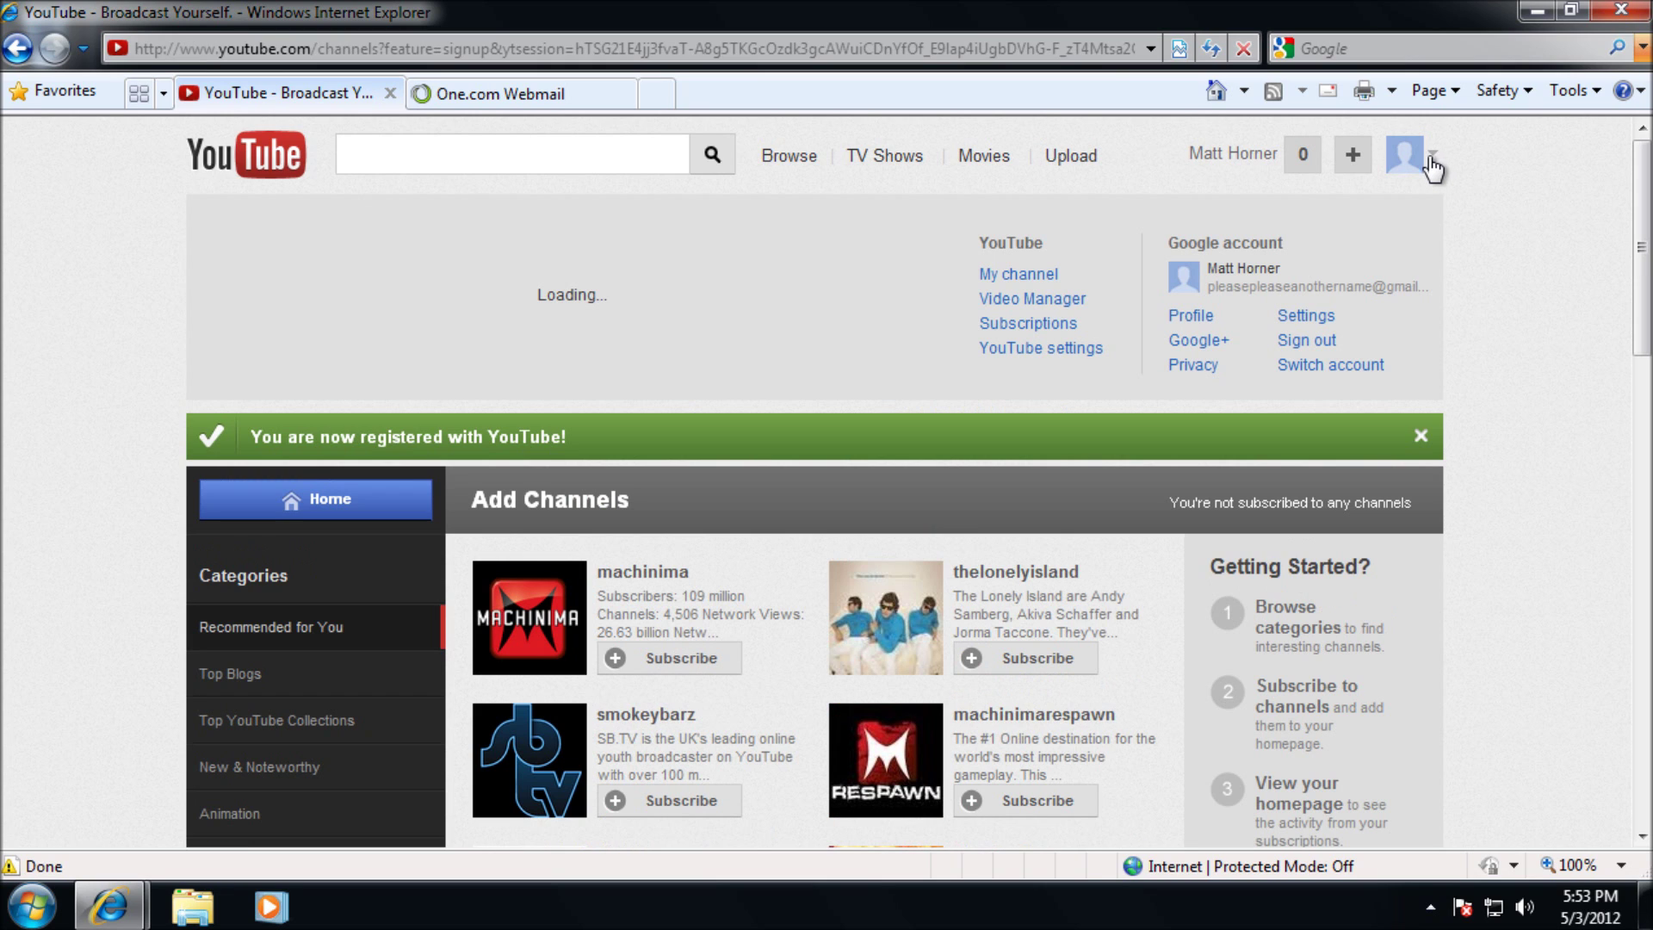
pyautogui.click(1077, 302)
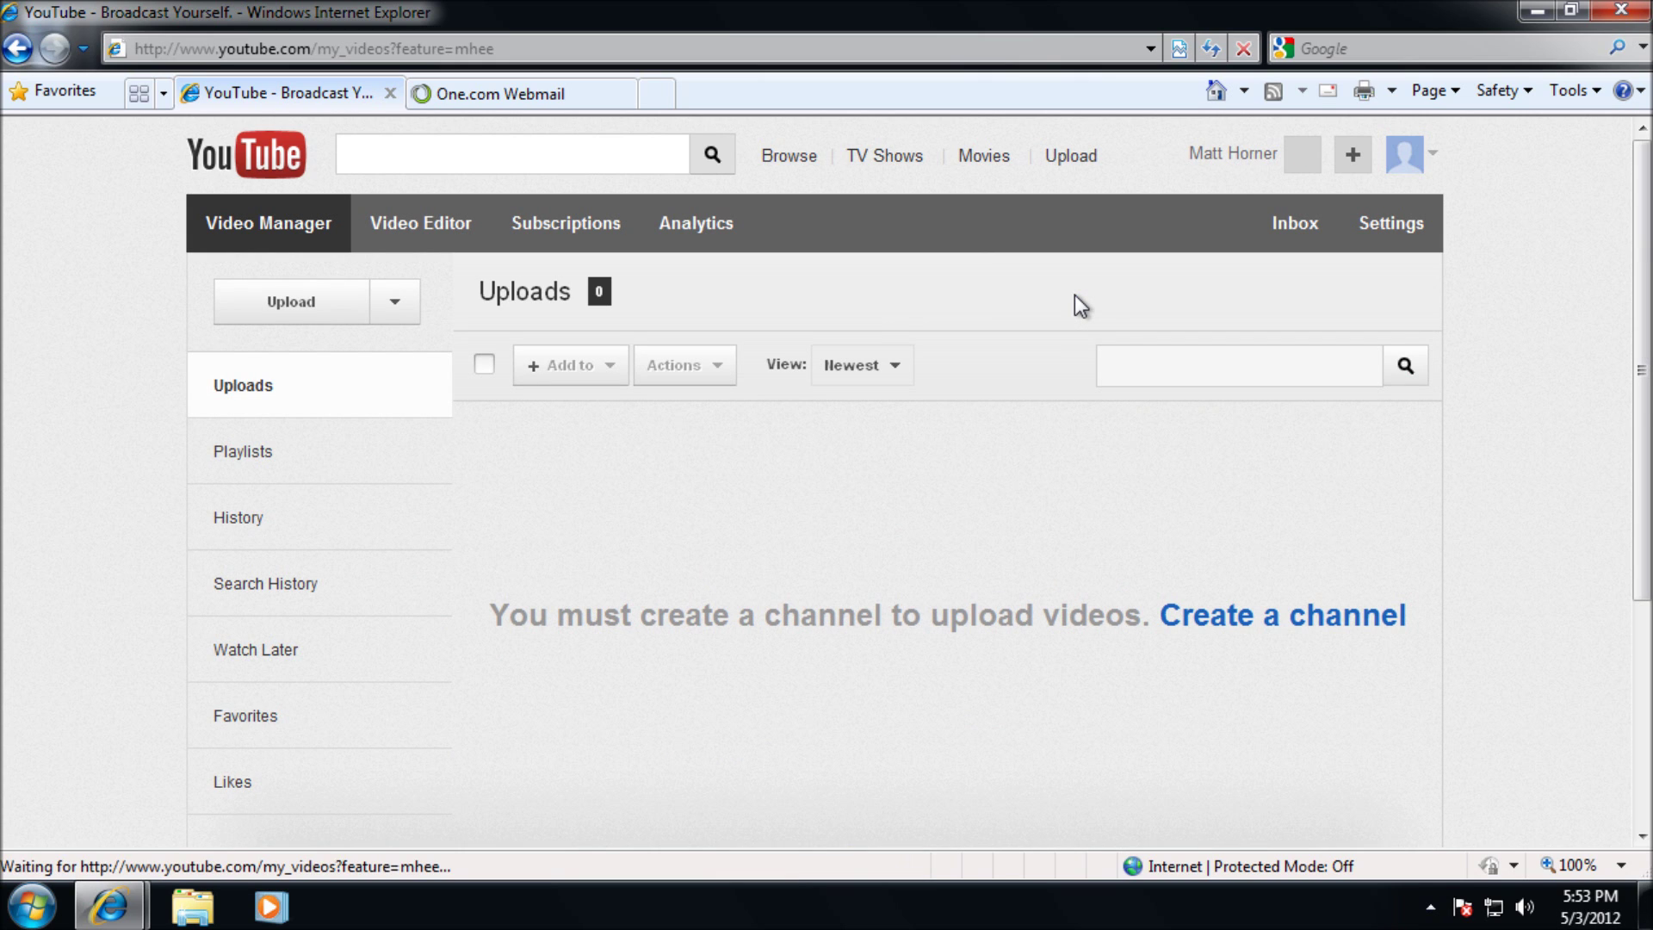
# Create a new channel for the account, confirming with 'OK, I'm ready to continue'
pyautogui.click(1275, 631)
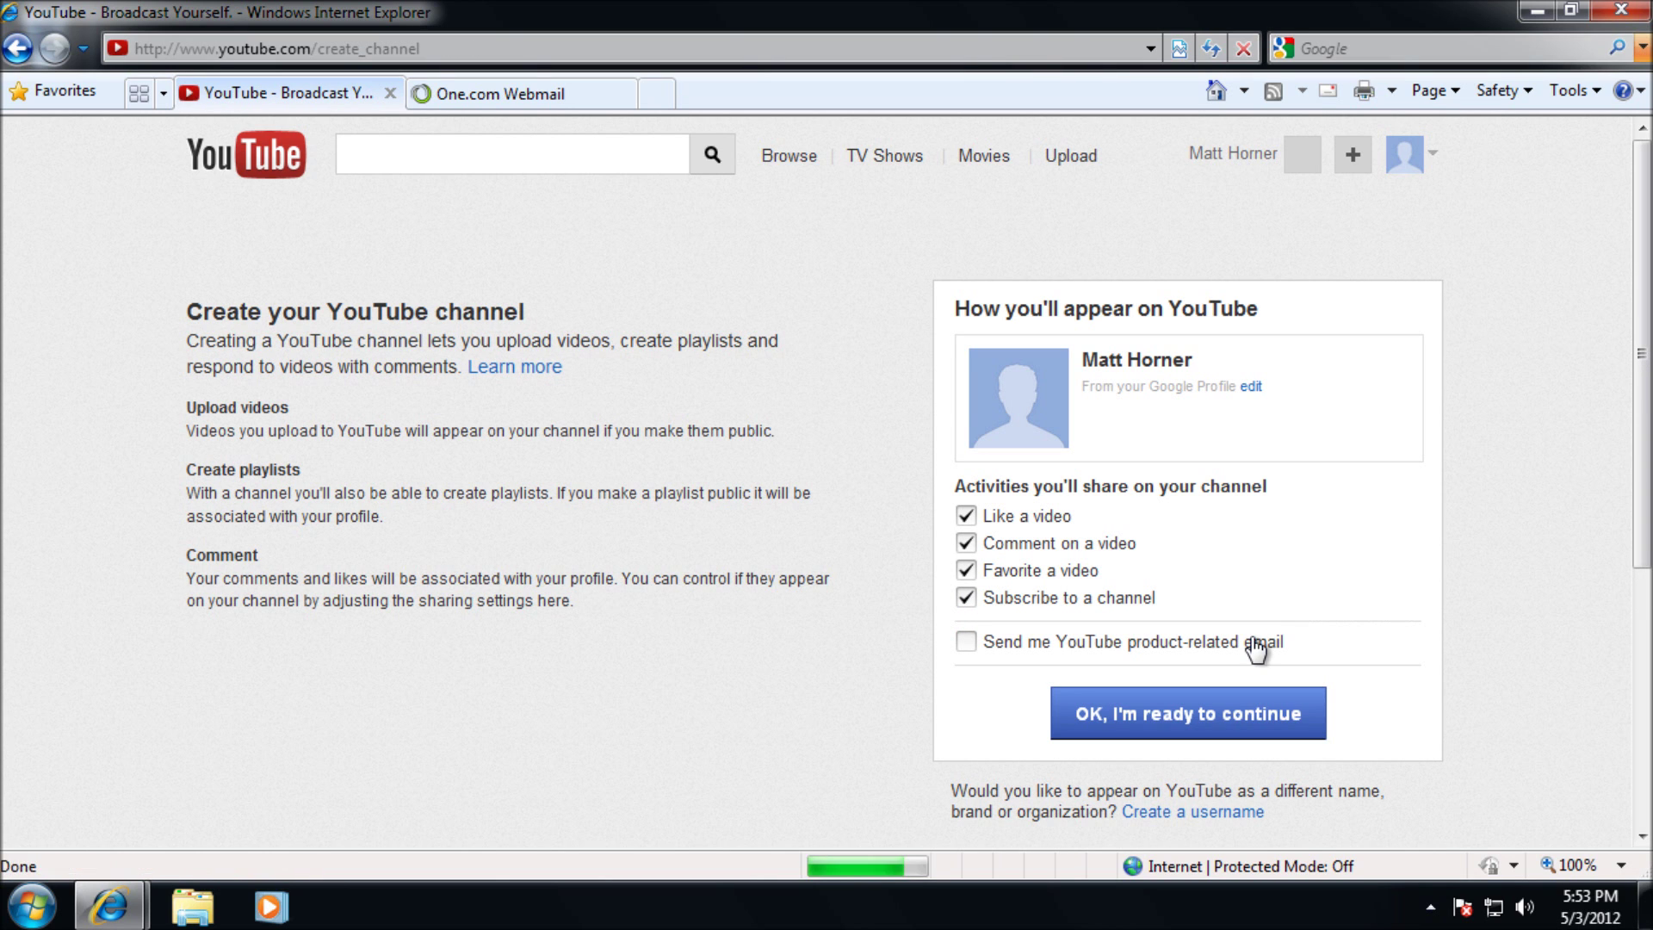
pyautogui.click(1226, 732)
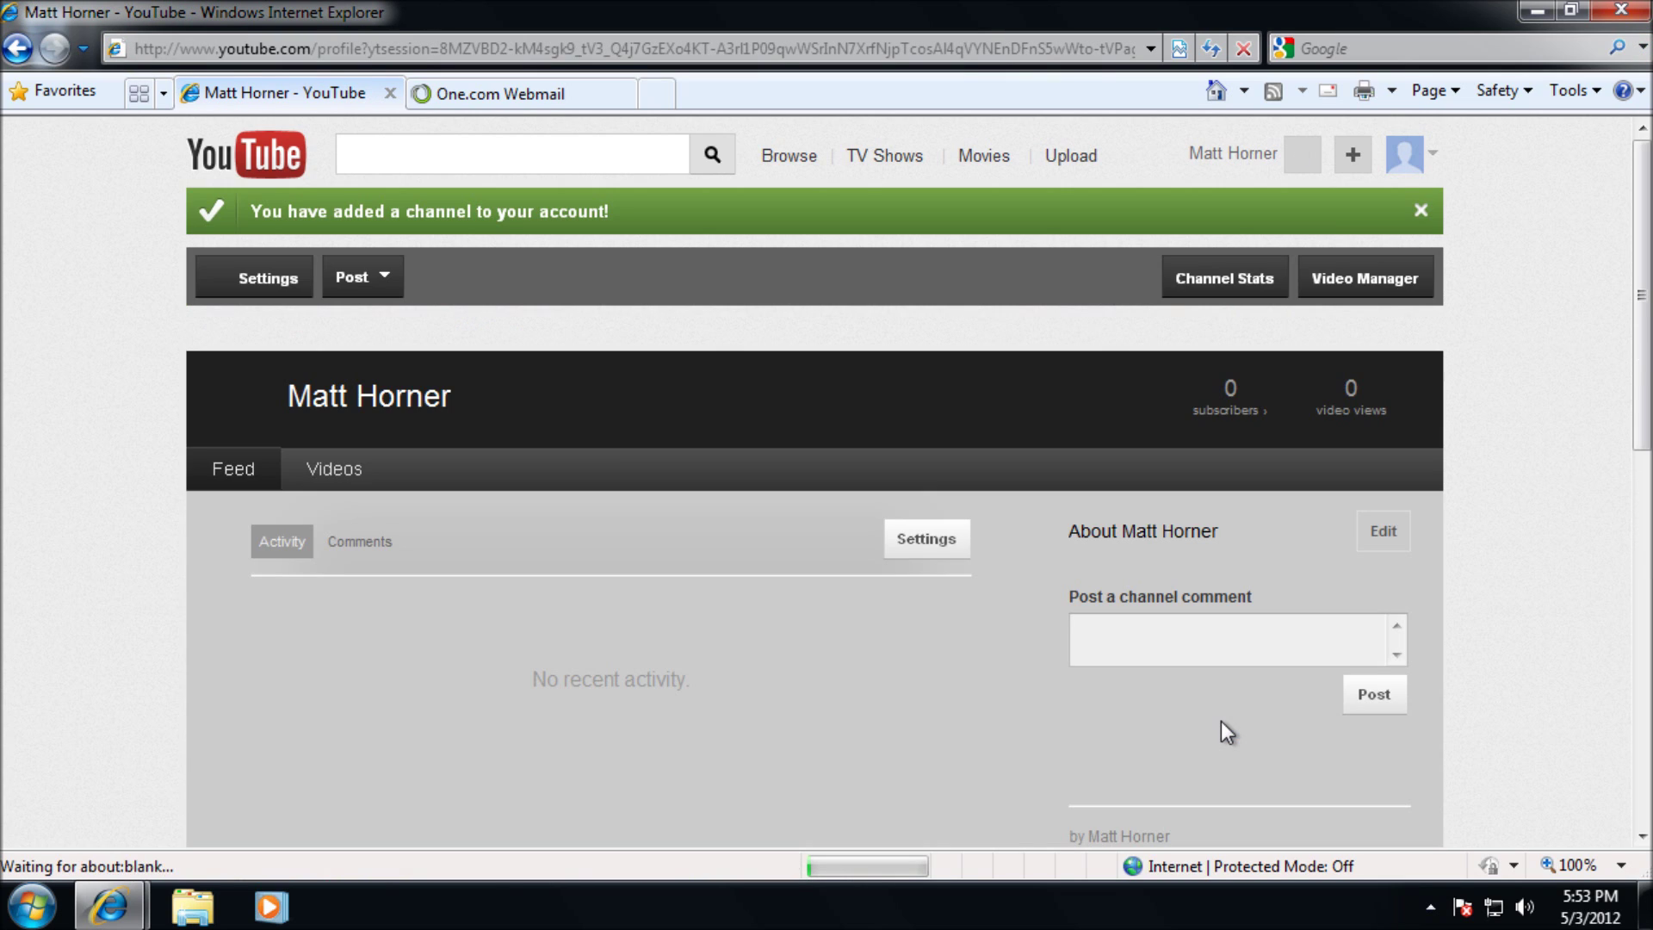
pyautogui.click(1082, 159)
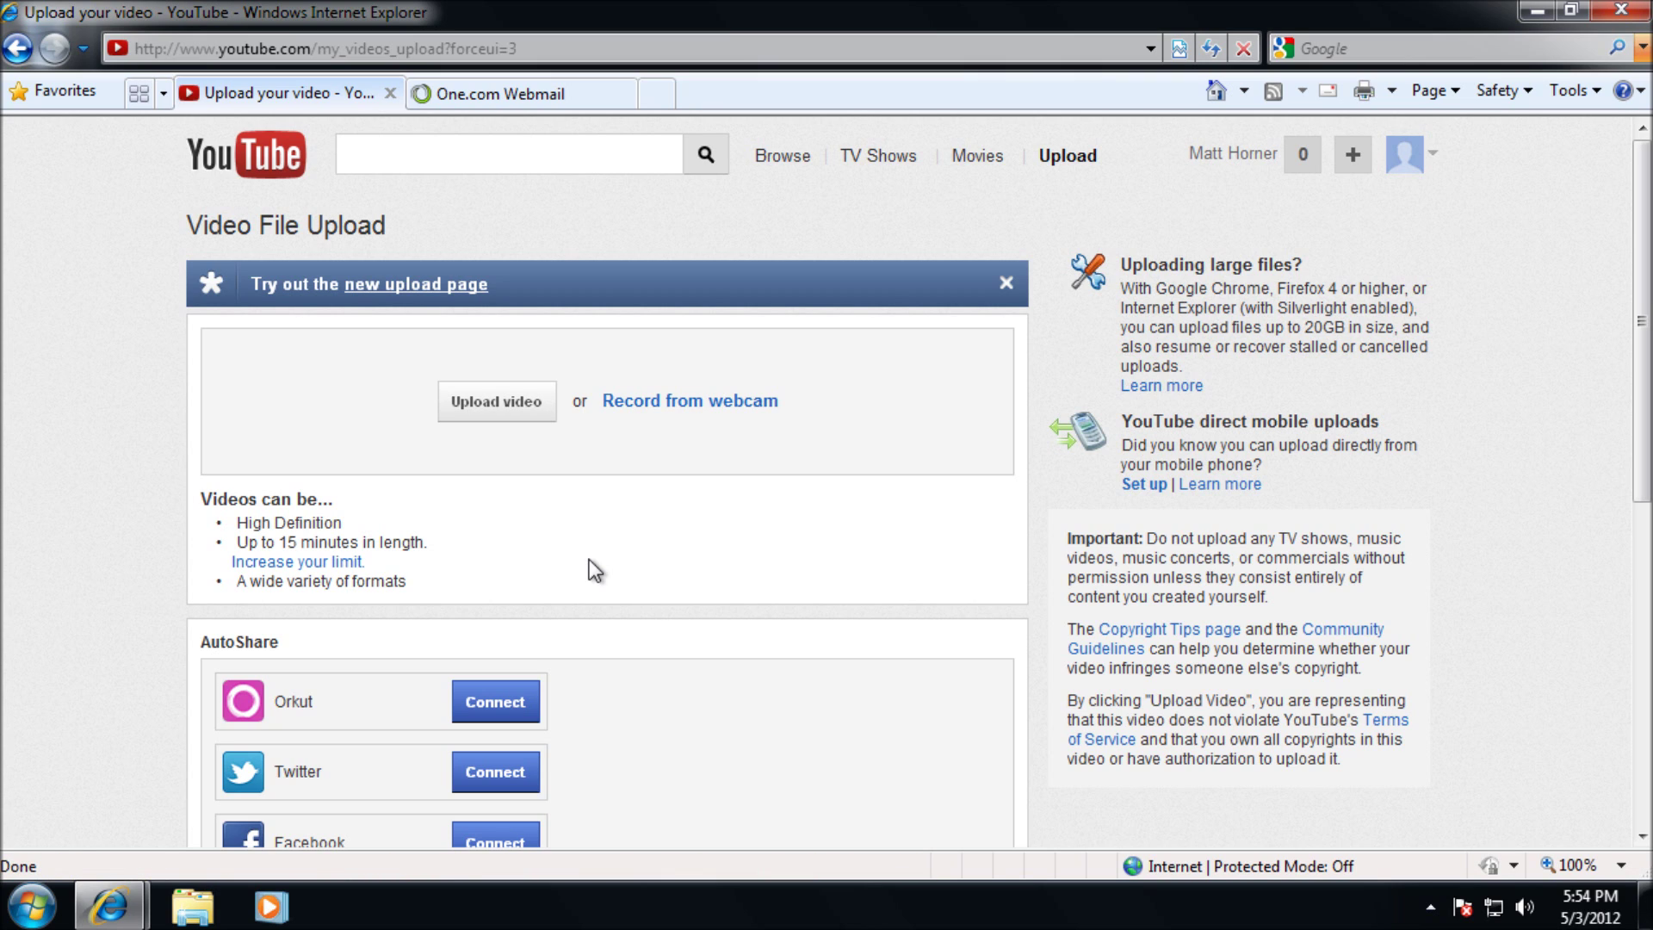
# Pick Video.MOV from the Desktop in the file picker to start its upload
pyautogui.click(509, 409)
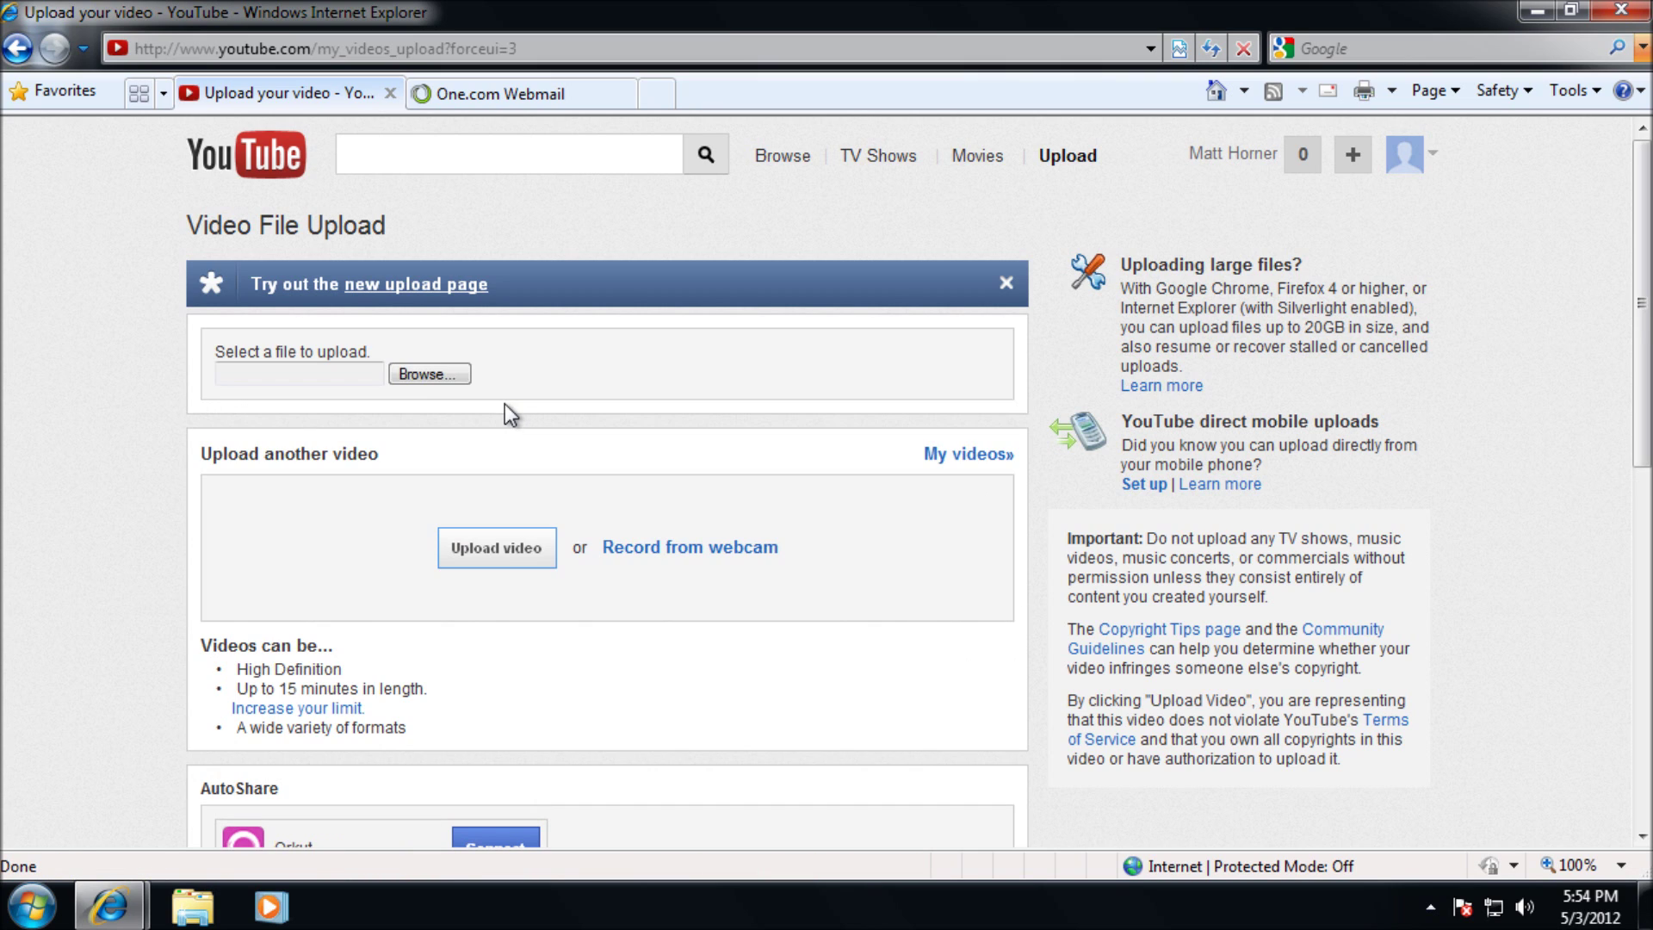
pyautogui.click(448, 378)
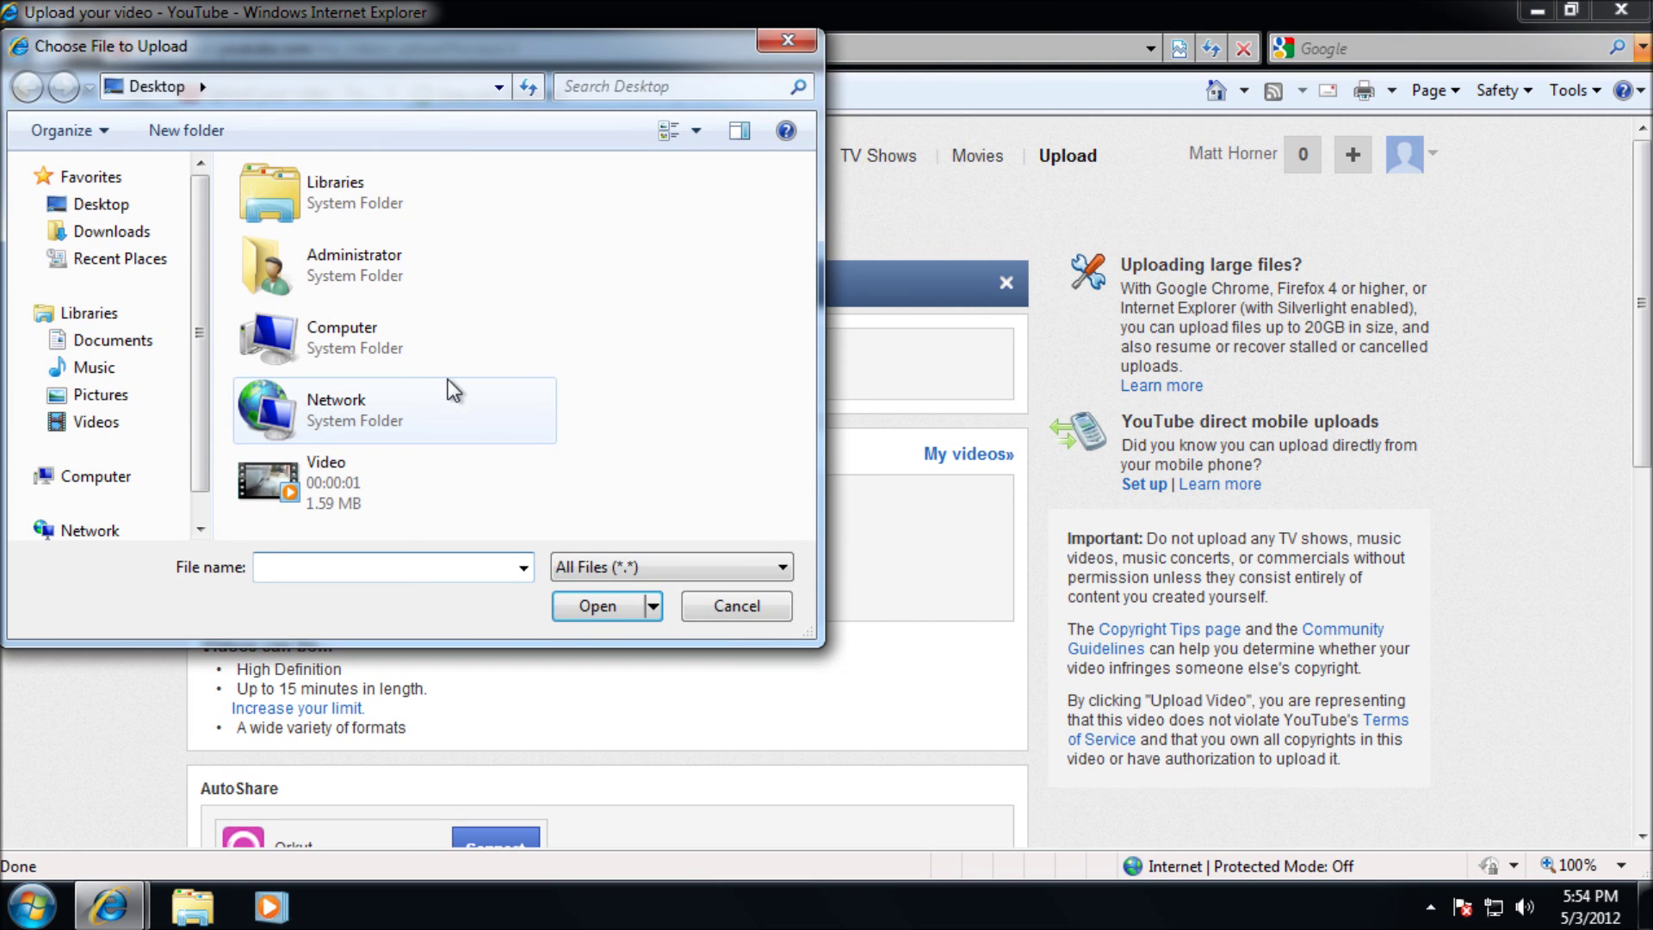
pyautogui.moveTo(75, 205); pyautogui.dragTo(78, 207)
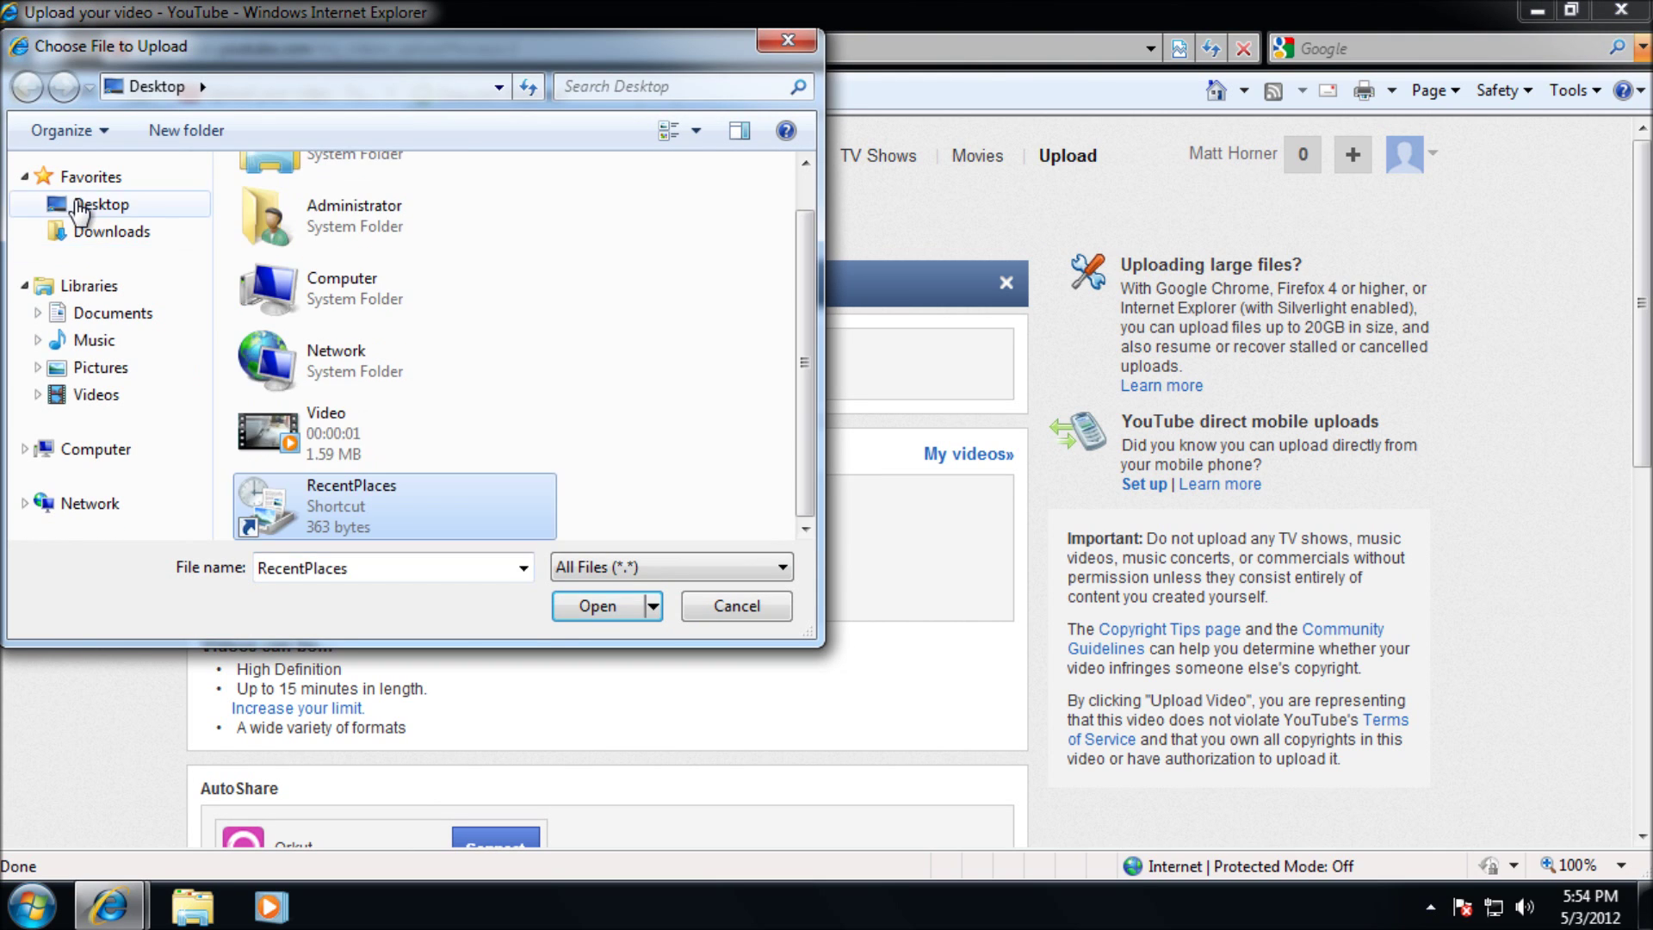
pyautogui.click(333, 452)
pyautogui.click(603, 605)
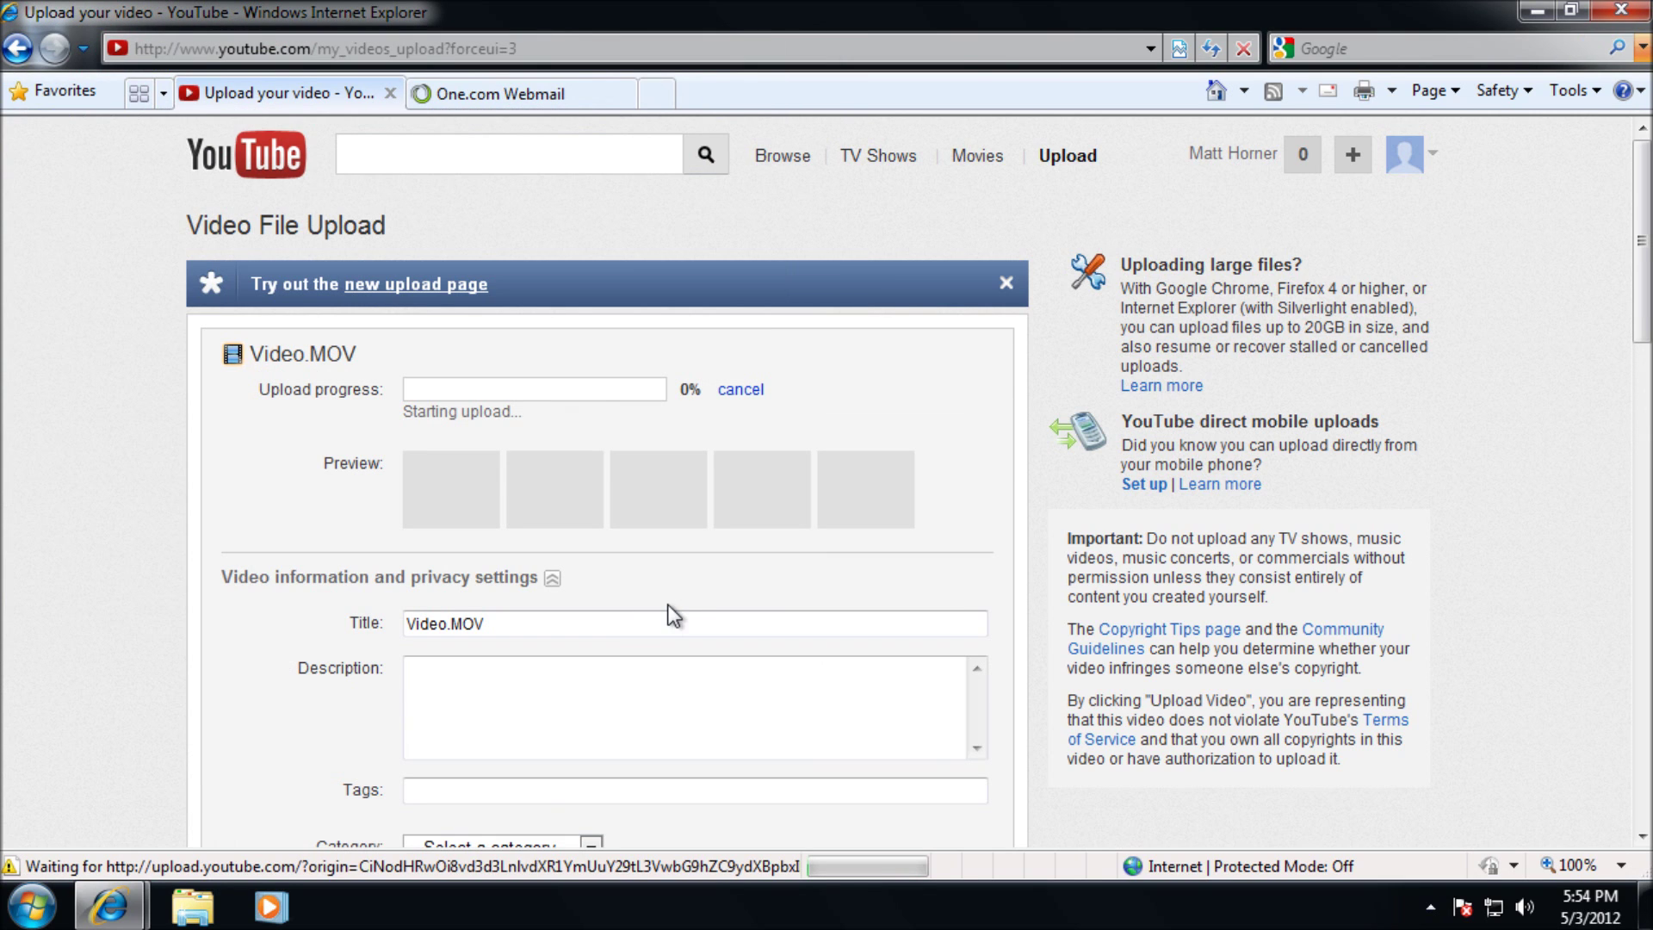
# Title the video 'Audi TT MK1 Exhaust Demo', add its smoke-and-fumes description and tags 'Audi TT Coupe Exhaust'
pyautogui.tripleClick(605, 622)
pyautogui.write('Audi TT MK1 Exhaust Demo')
pyautogui.press('Tab')
pyautogui.write('A Short')
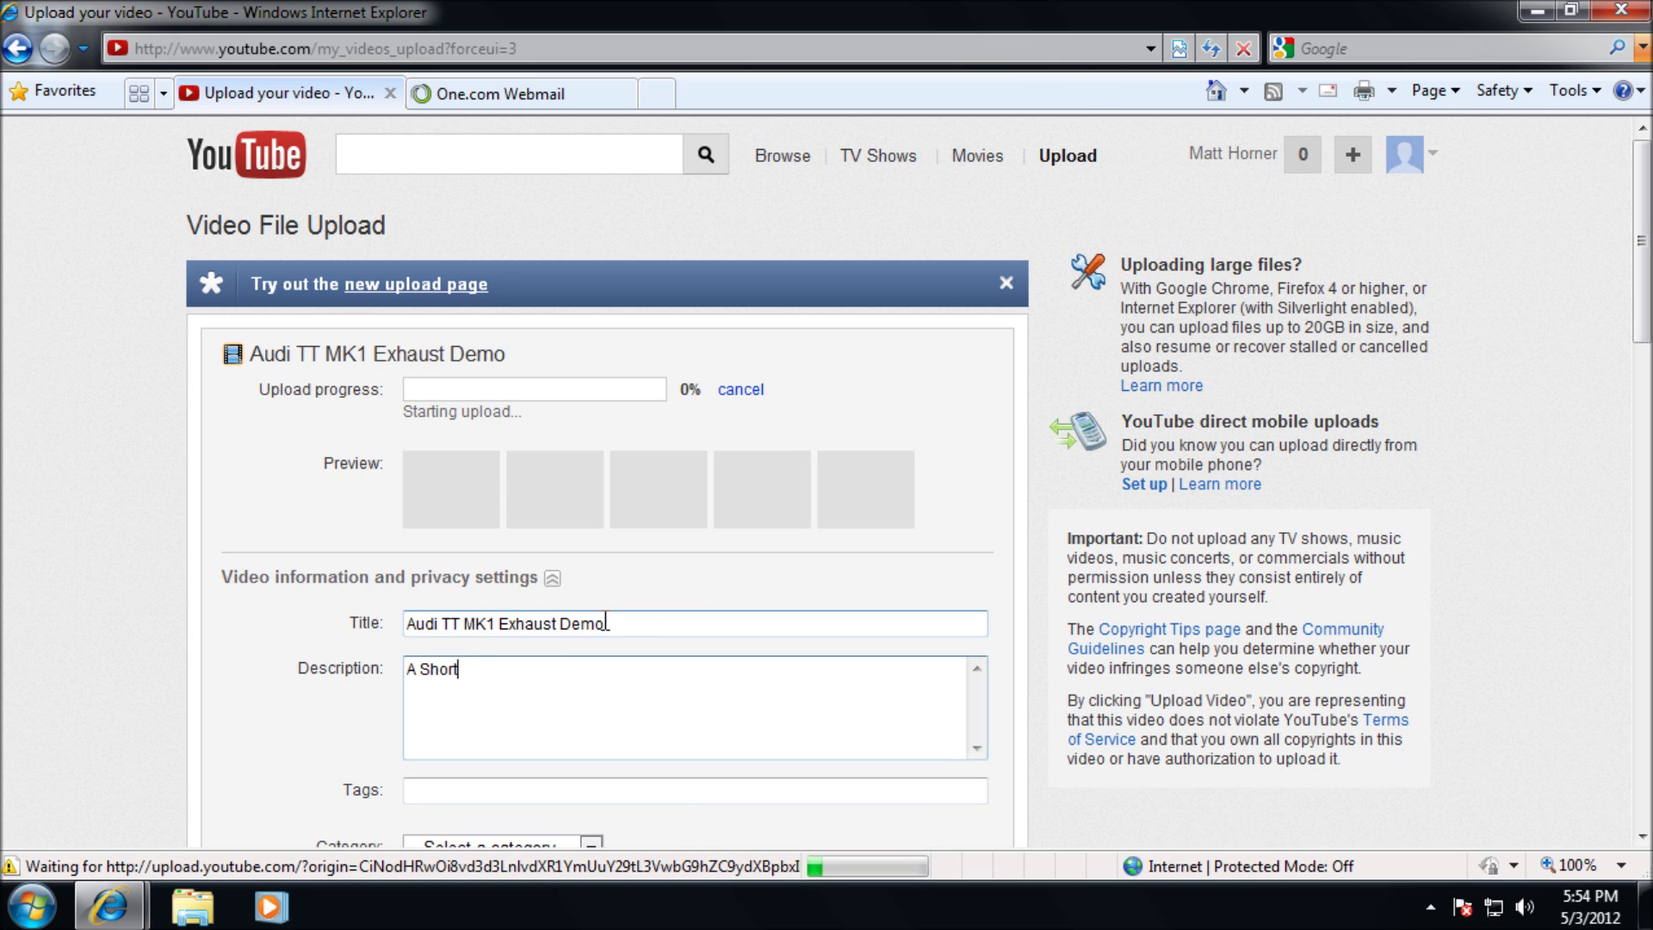
pyautogui.write(' video showing the smoke and fumes exiting my Audi TT')
pyautogui.press('Tab')
pyautogui.write('Audi TT Coupe Exhaust')
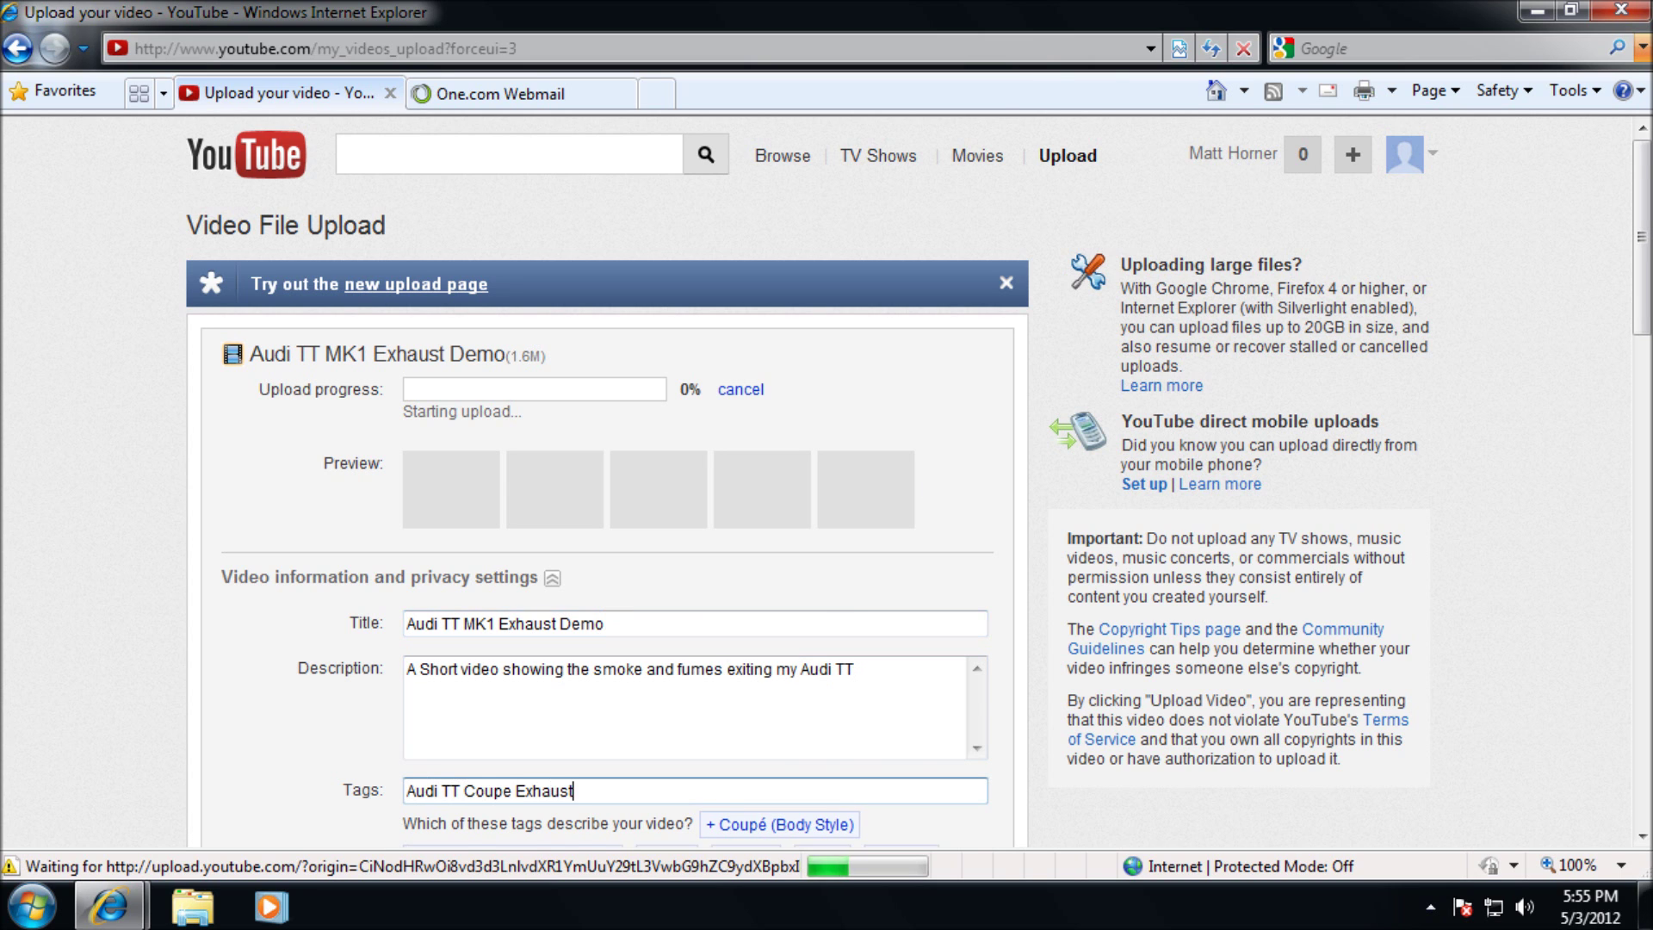
# Set the video category to Autos & Vehicles and let the upload finish with details saved
pyautogui.press('Tab')
pyautogui.press('a')
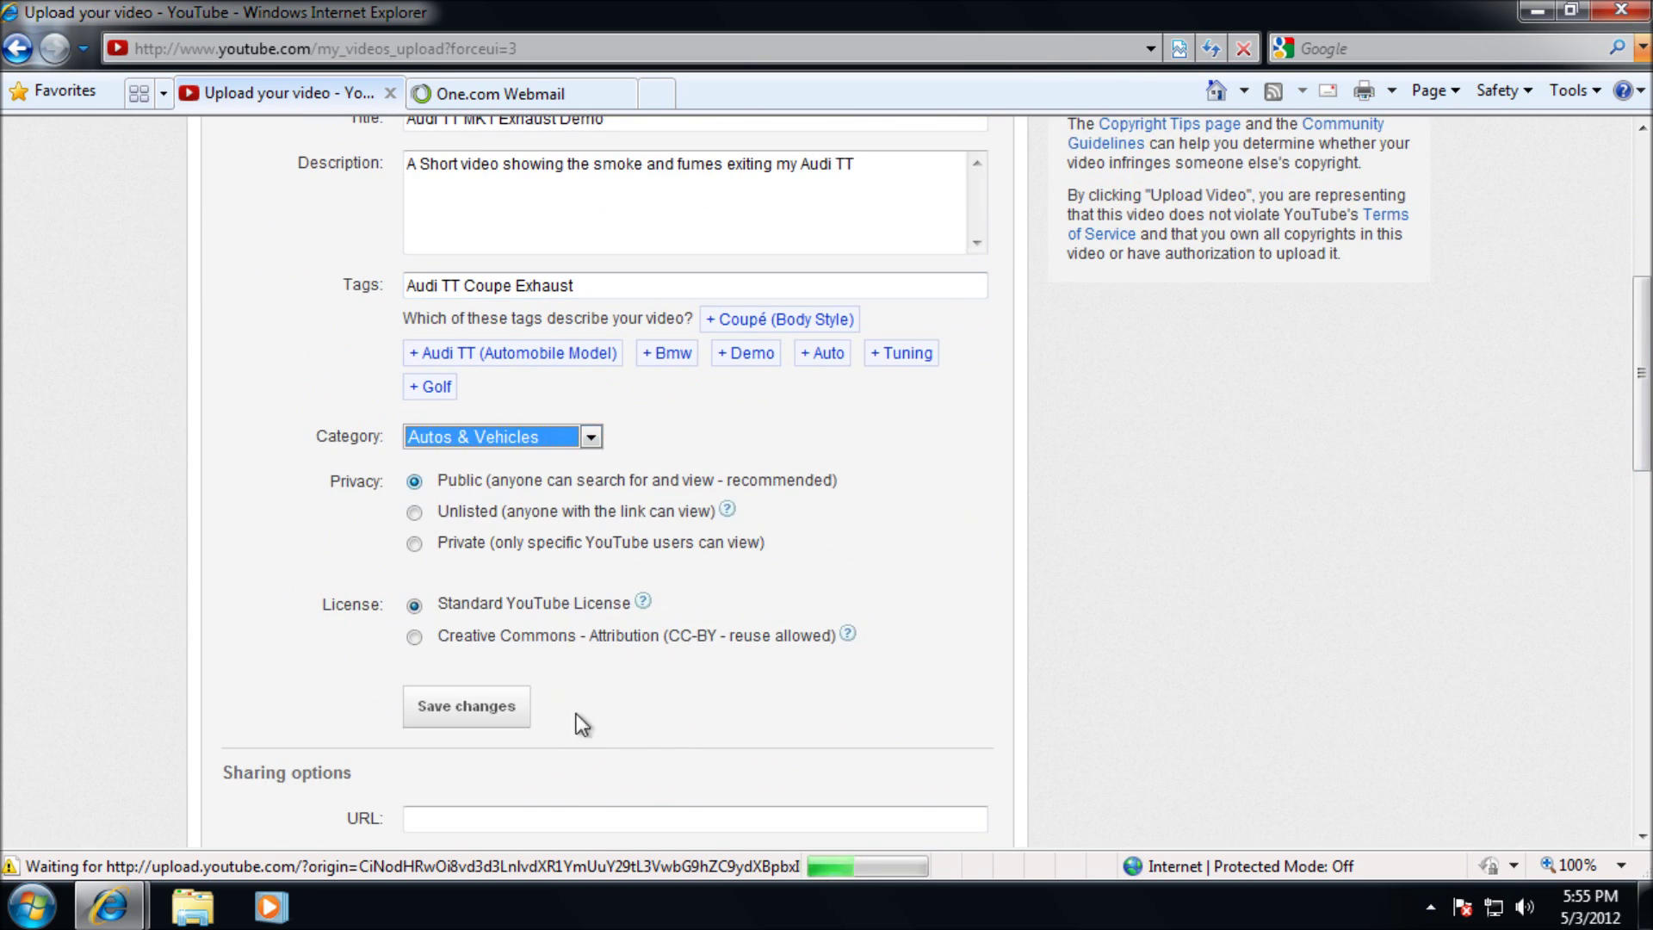
pyautogui.moveTo(1641, 427); pyautogui.dragTo(1640, 334)
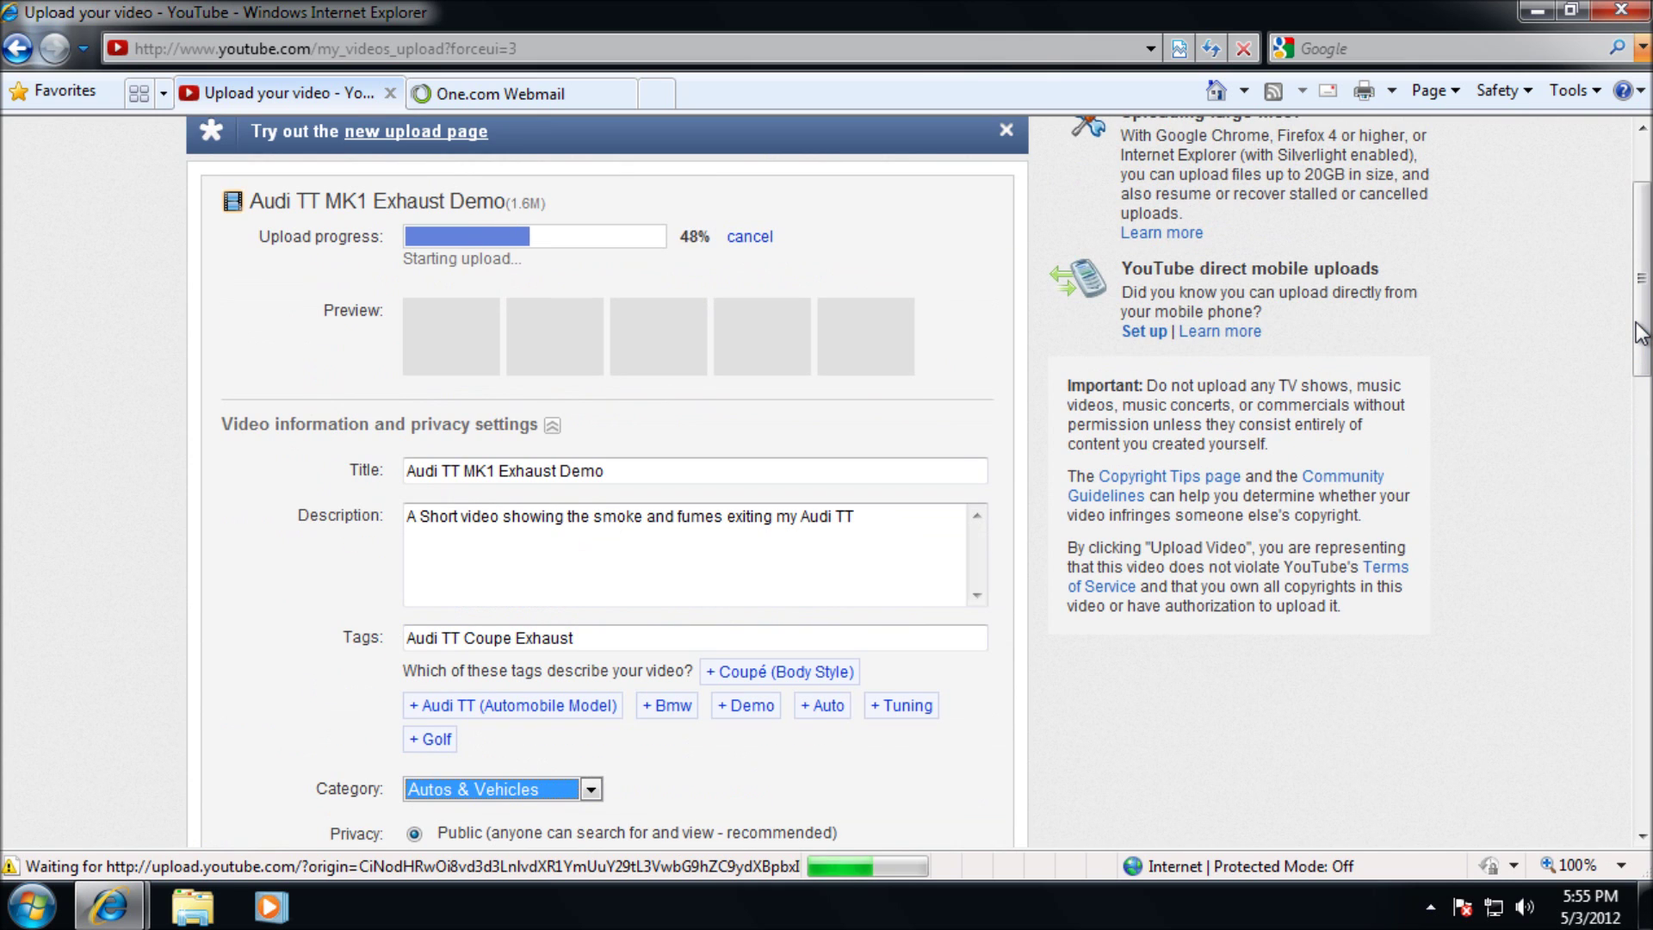
pyautogui.moveTo(1641, 334); pyautogui.dragTo(1606, 205)
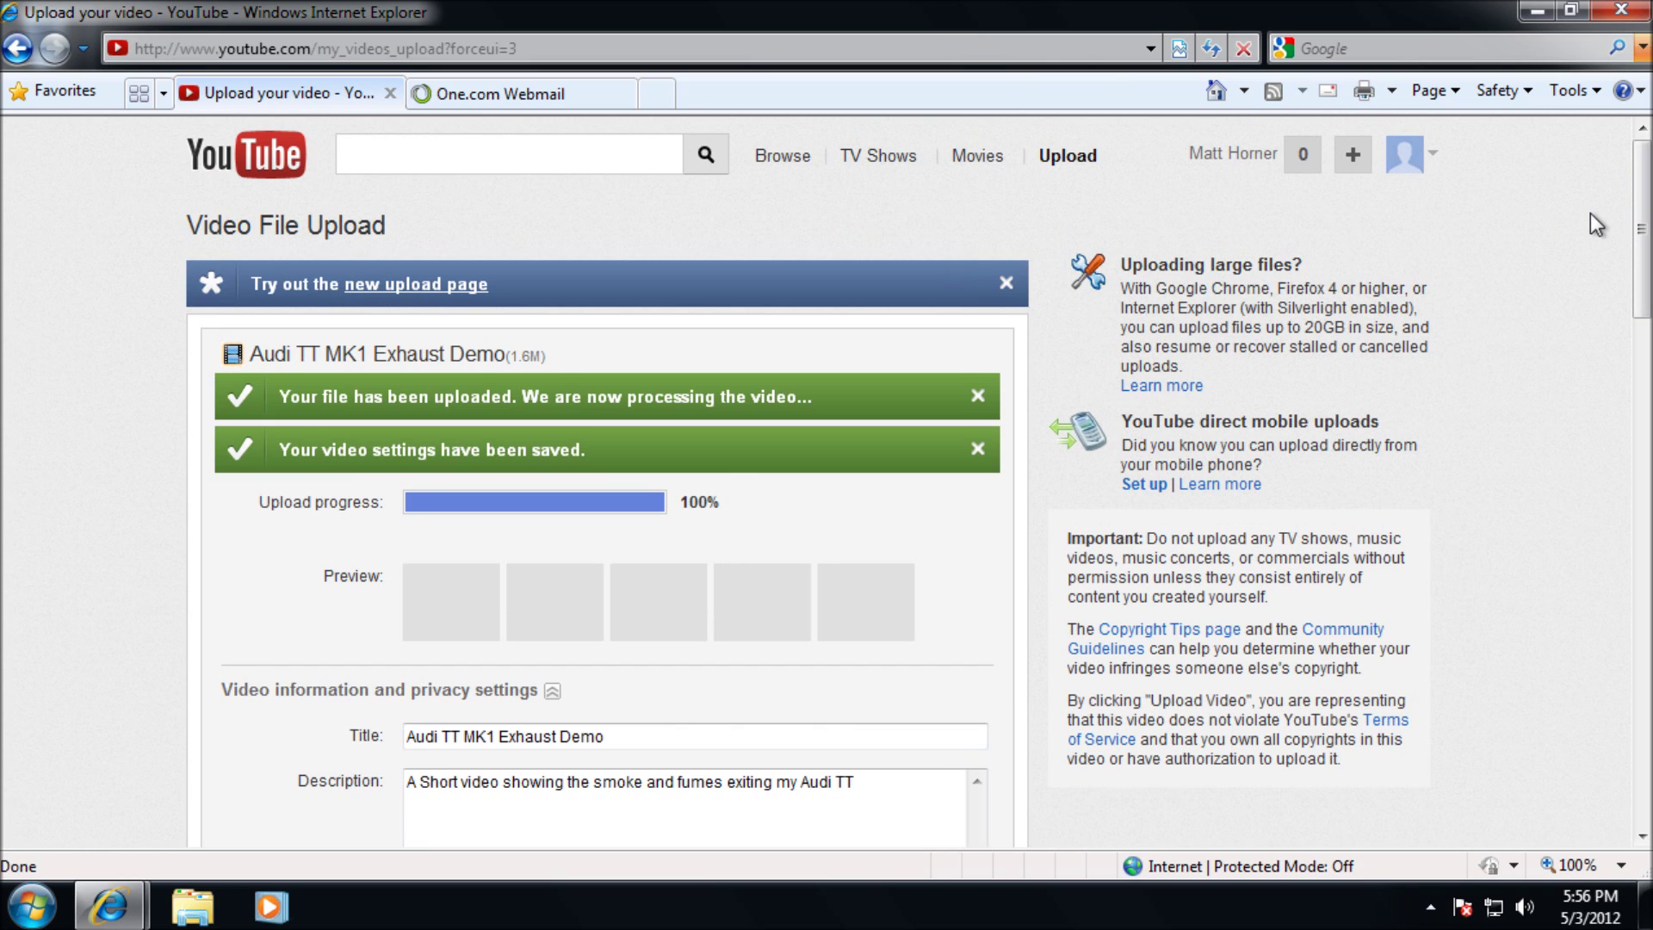
pyautogui.click(1436, 157)
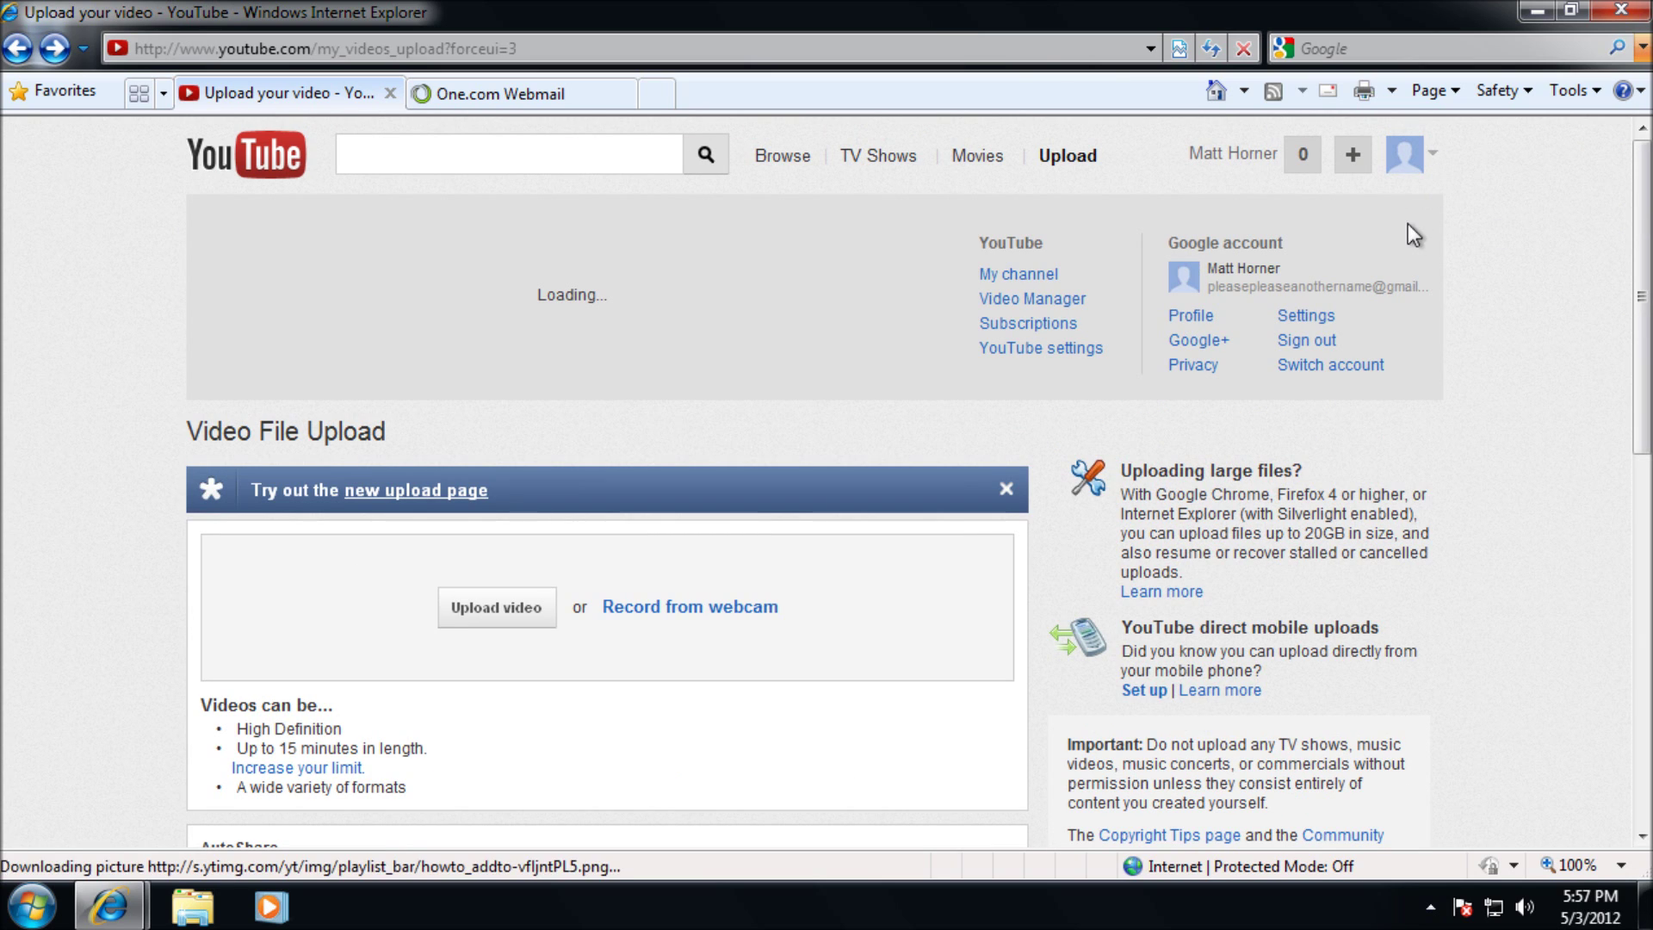
# Check that Video Manager lists the Audi TT MK1 Exhaust Demo upload
pyautogui.click(1078, 305)
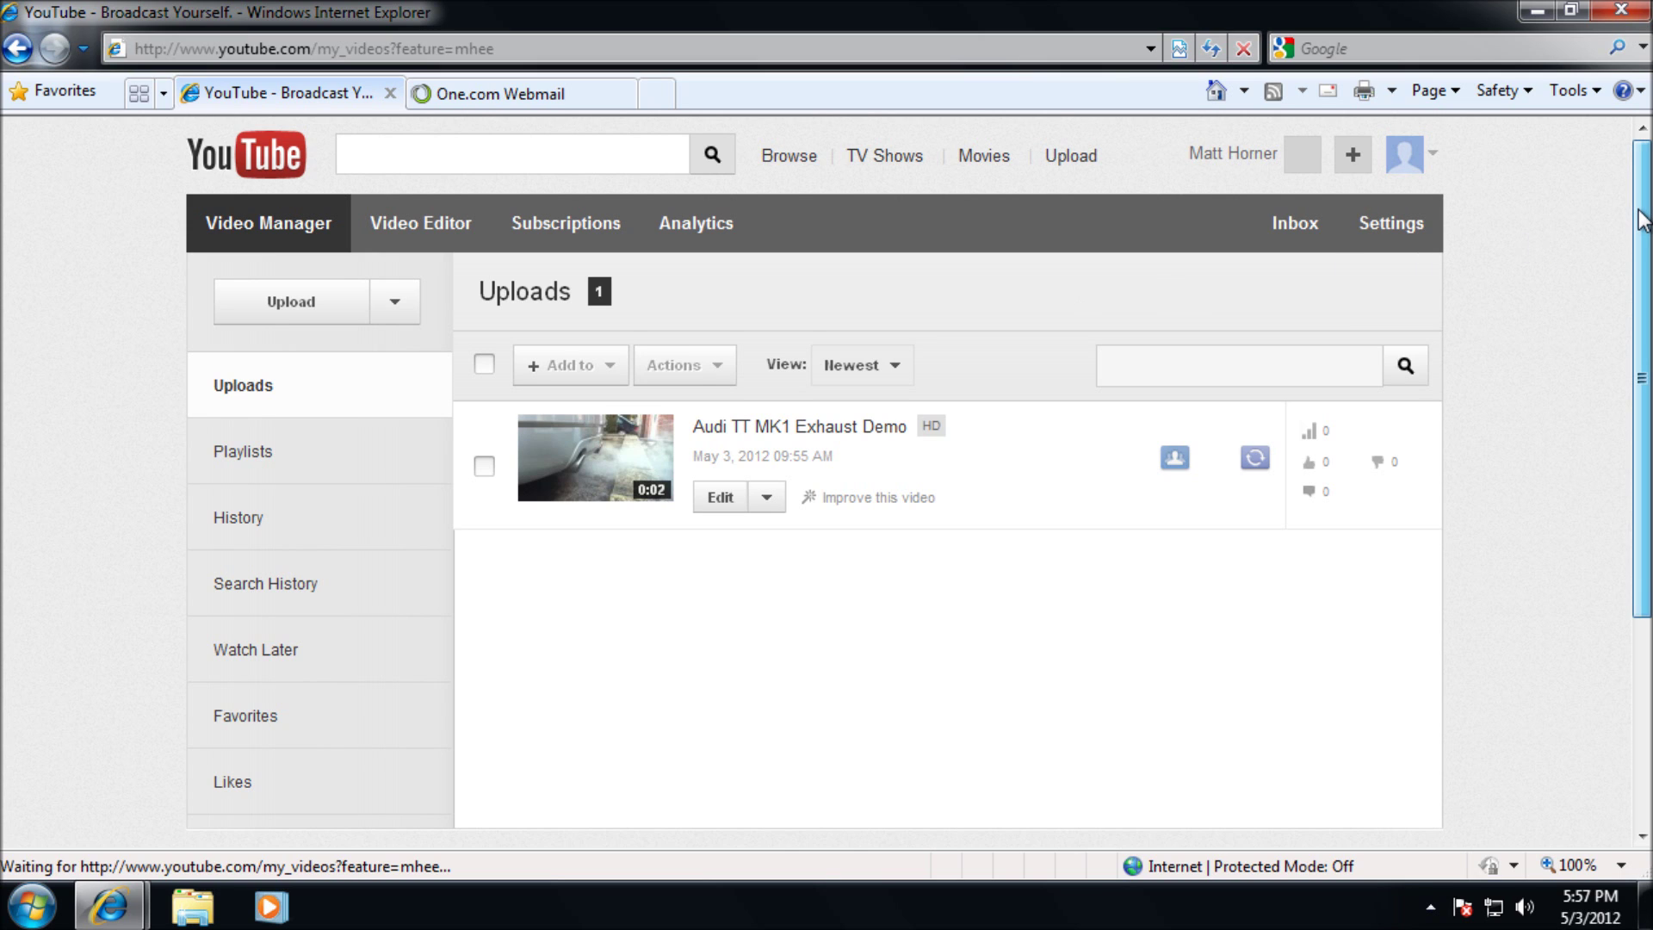
pyautogui.moveTo(1638, 222)
pyautogui.mouseDown()
pyautogui.moveTo(1646, 268)
pyautogui.moveTo(1645, 243)
pyautogui.mouseUp()
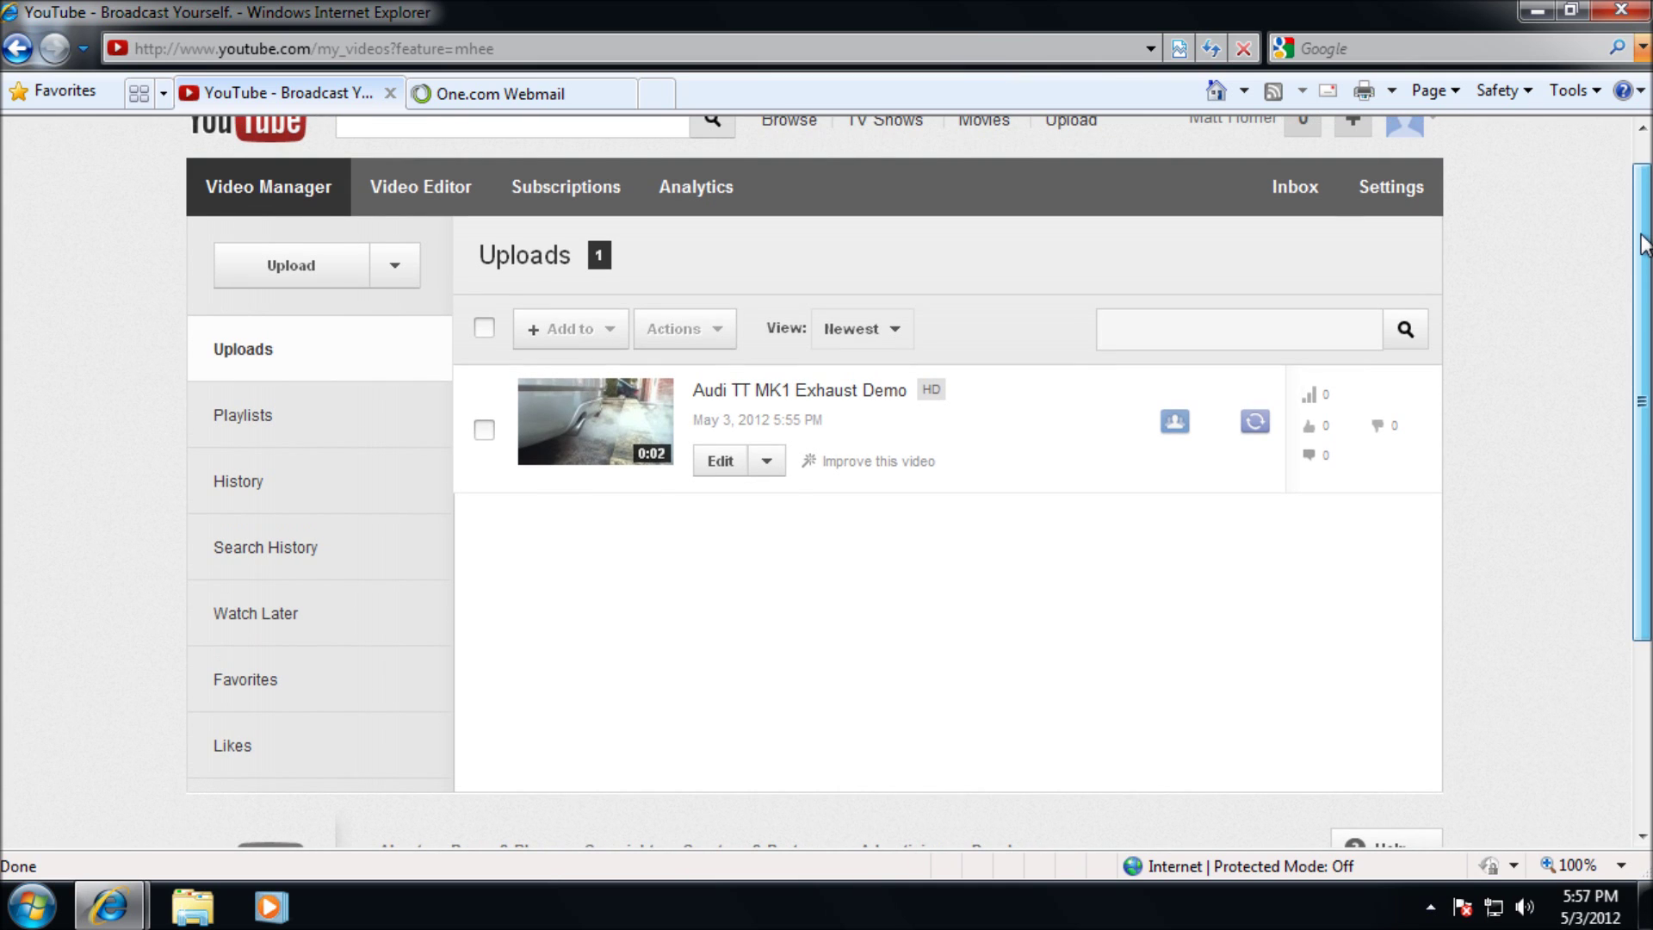
pyautogui.click(1413, 194)
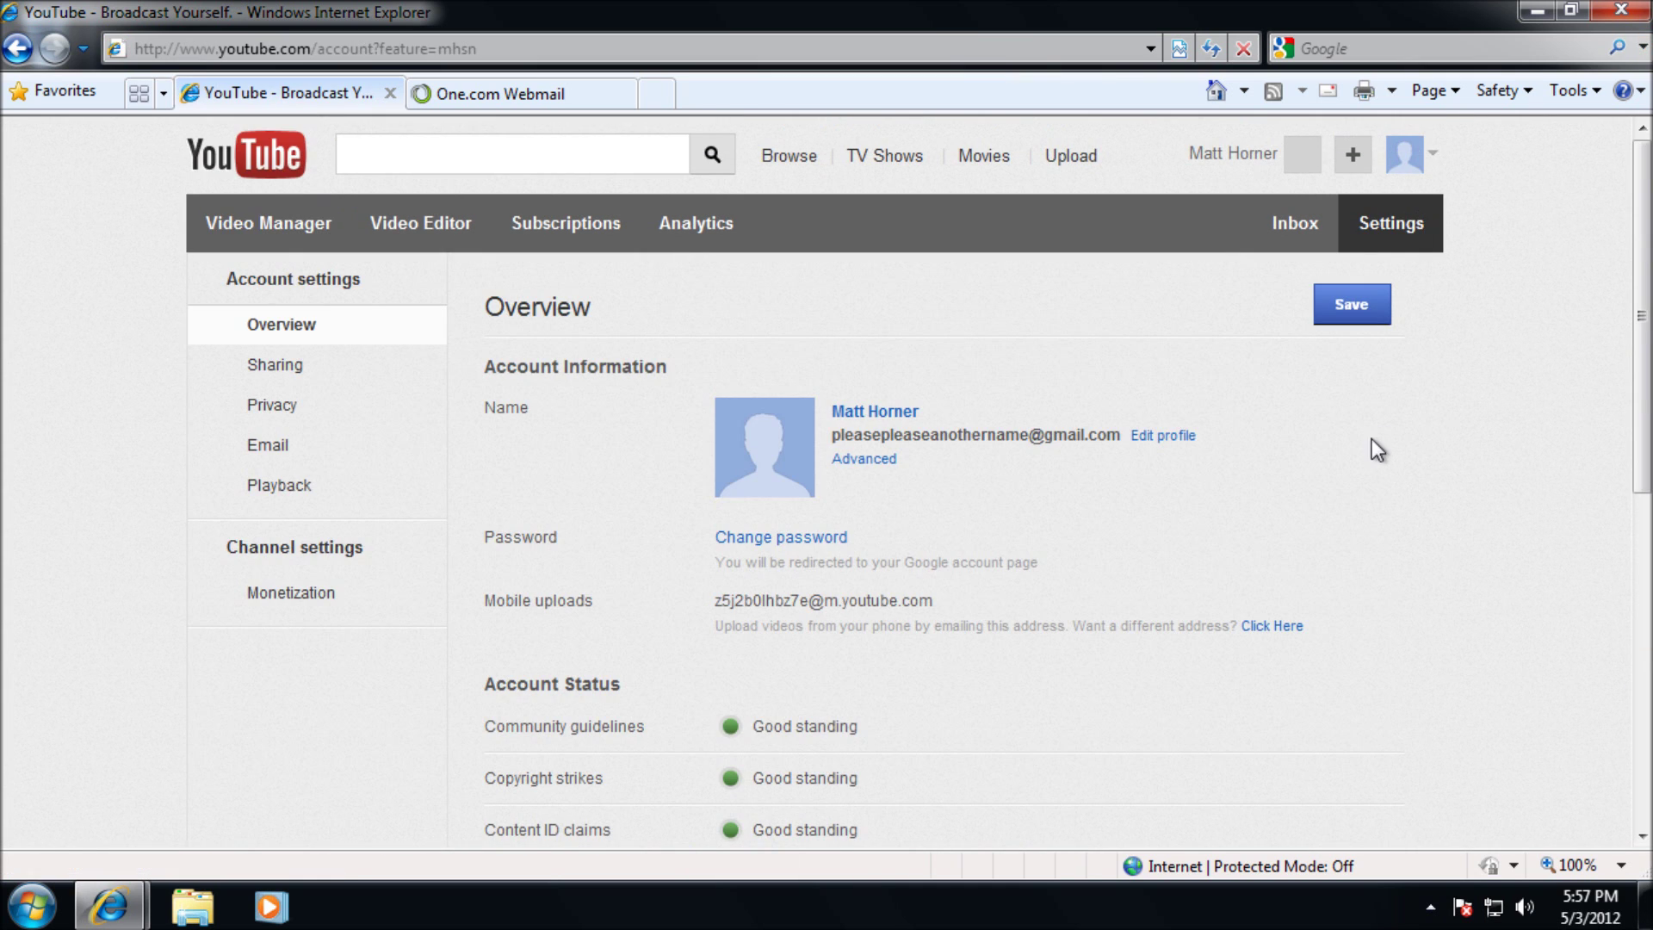
# Enable monetization in account settings, ticking all three agreement statements and accepting the terms
pyautogui.click(303, 603)
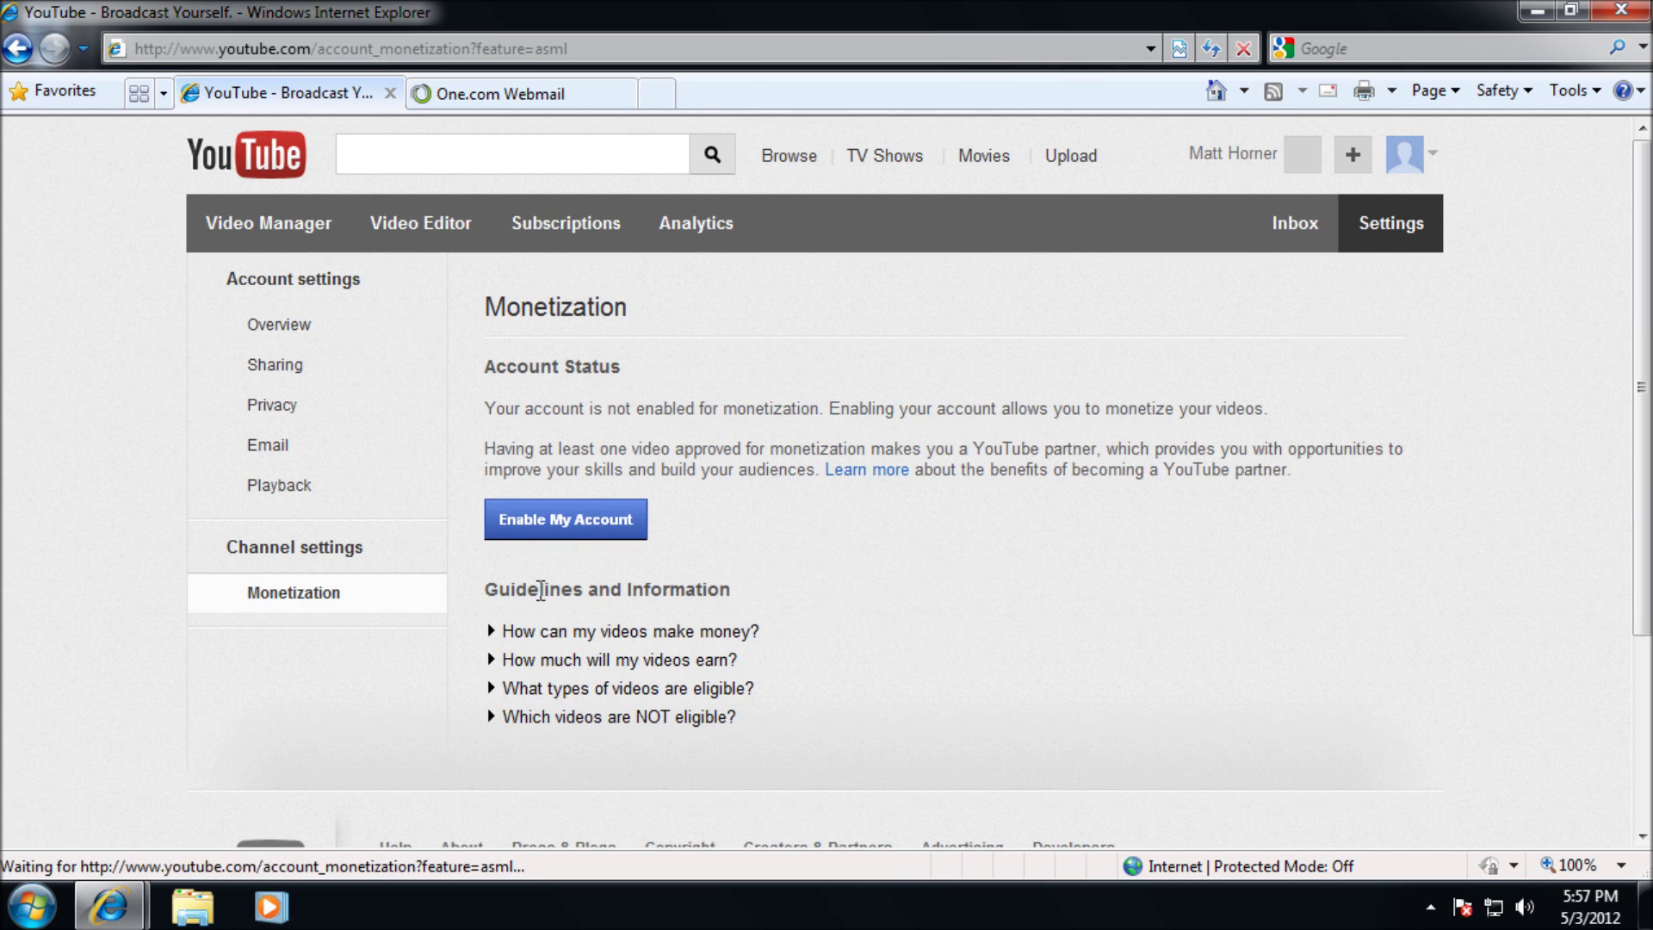
pyautogui.click(558, 539)
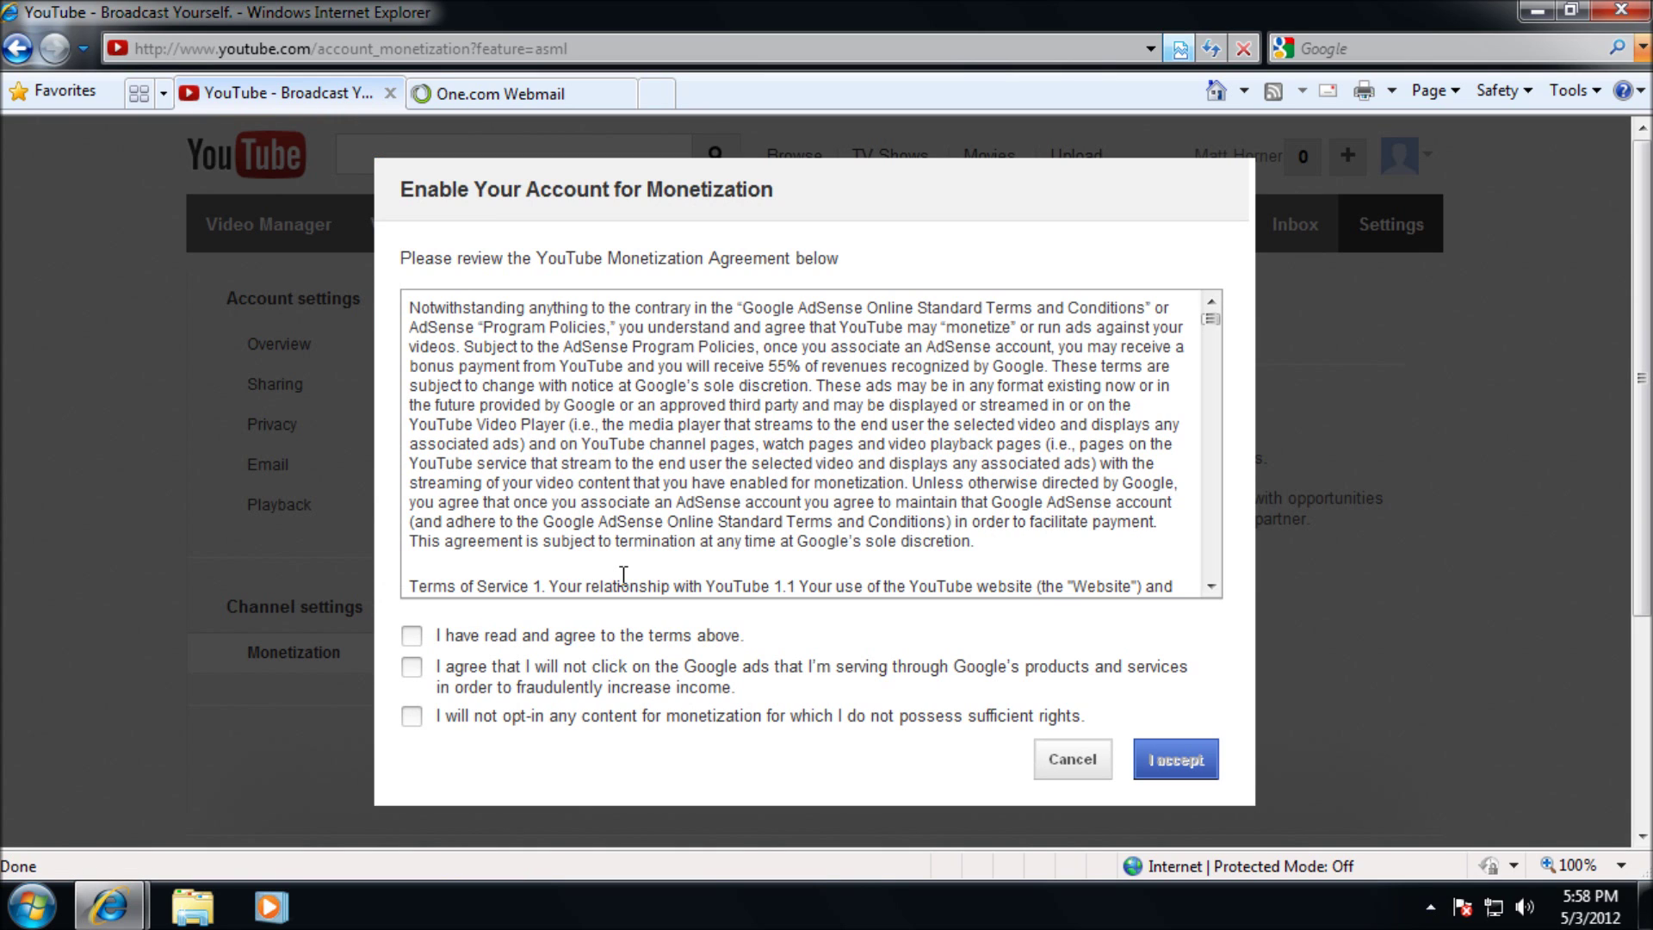
pyautogui.click(412, 636)
pyautogui.click(411, 722)
pyautogui.moveTo(1209, 329); pyautogui.dragTo(1212, 594)
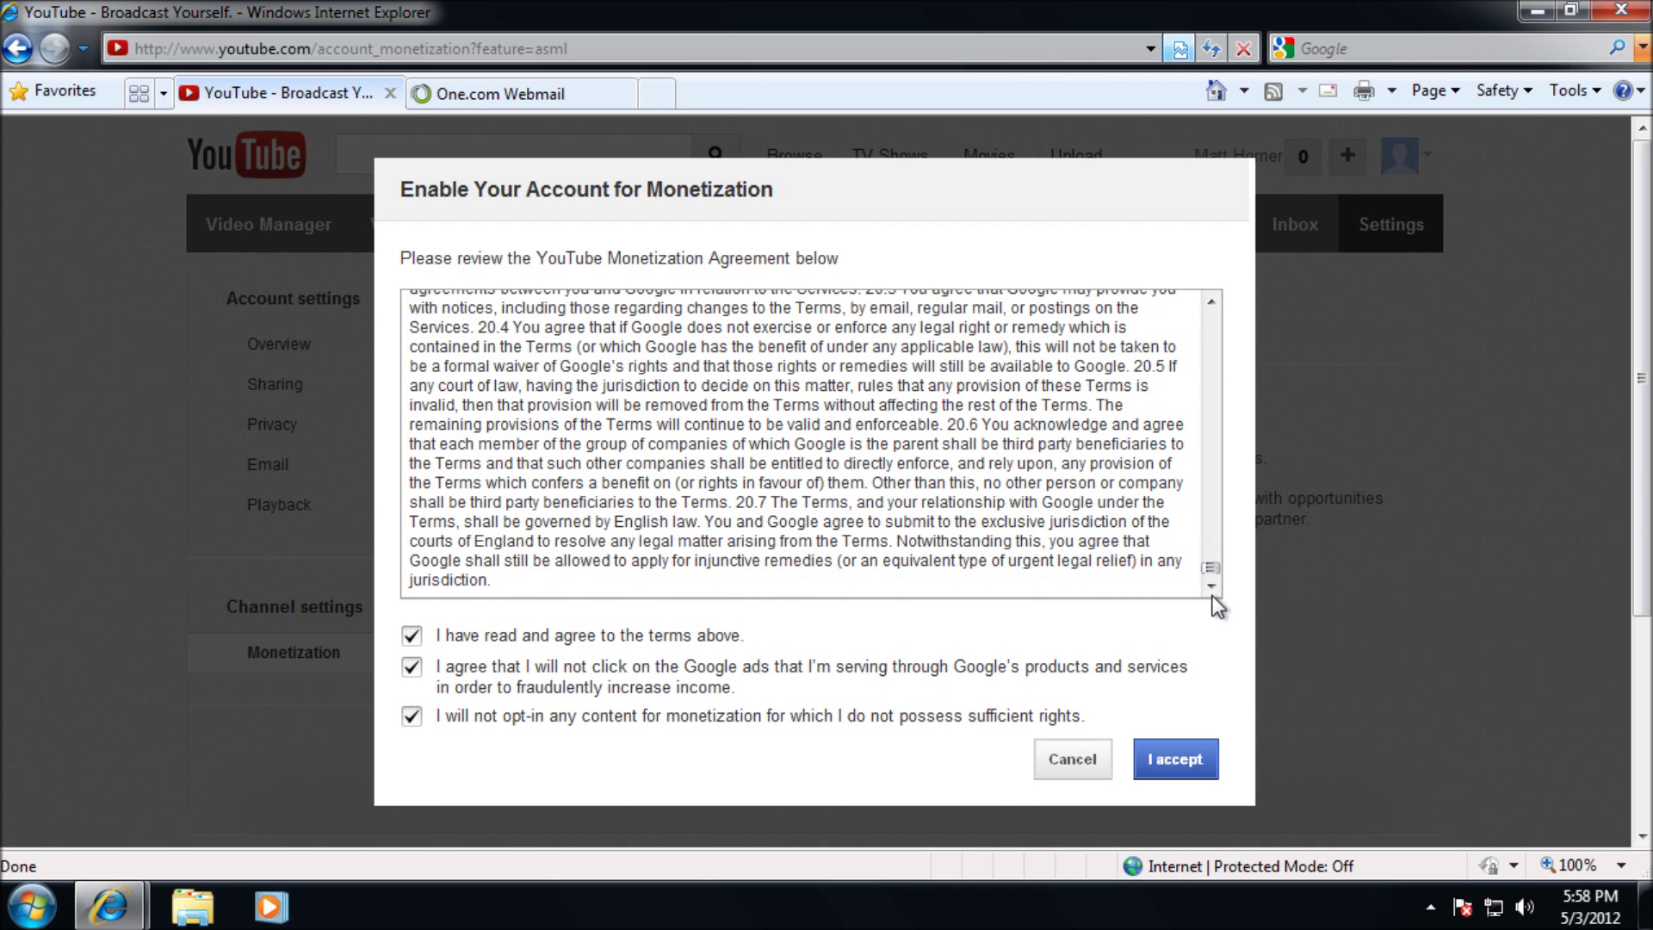
pyautogui.click(1184, 769)
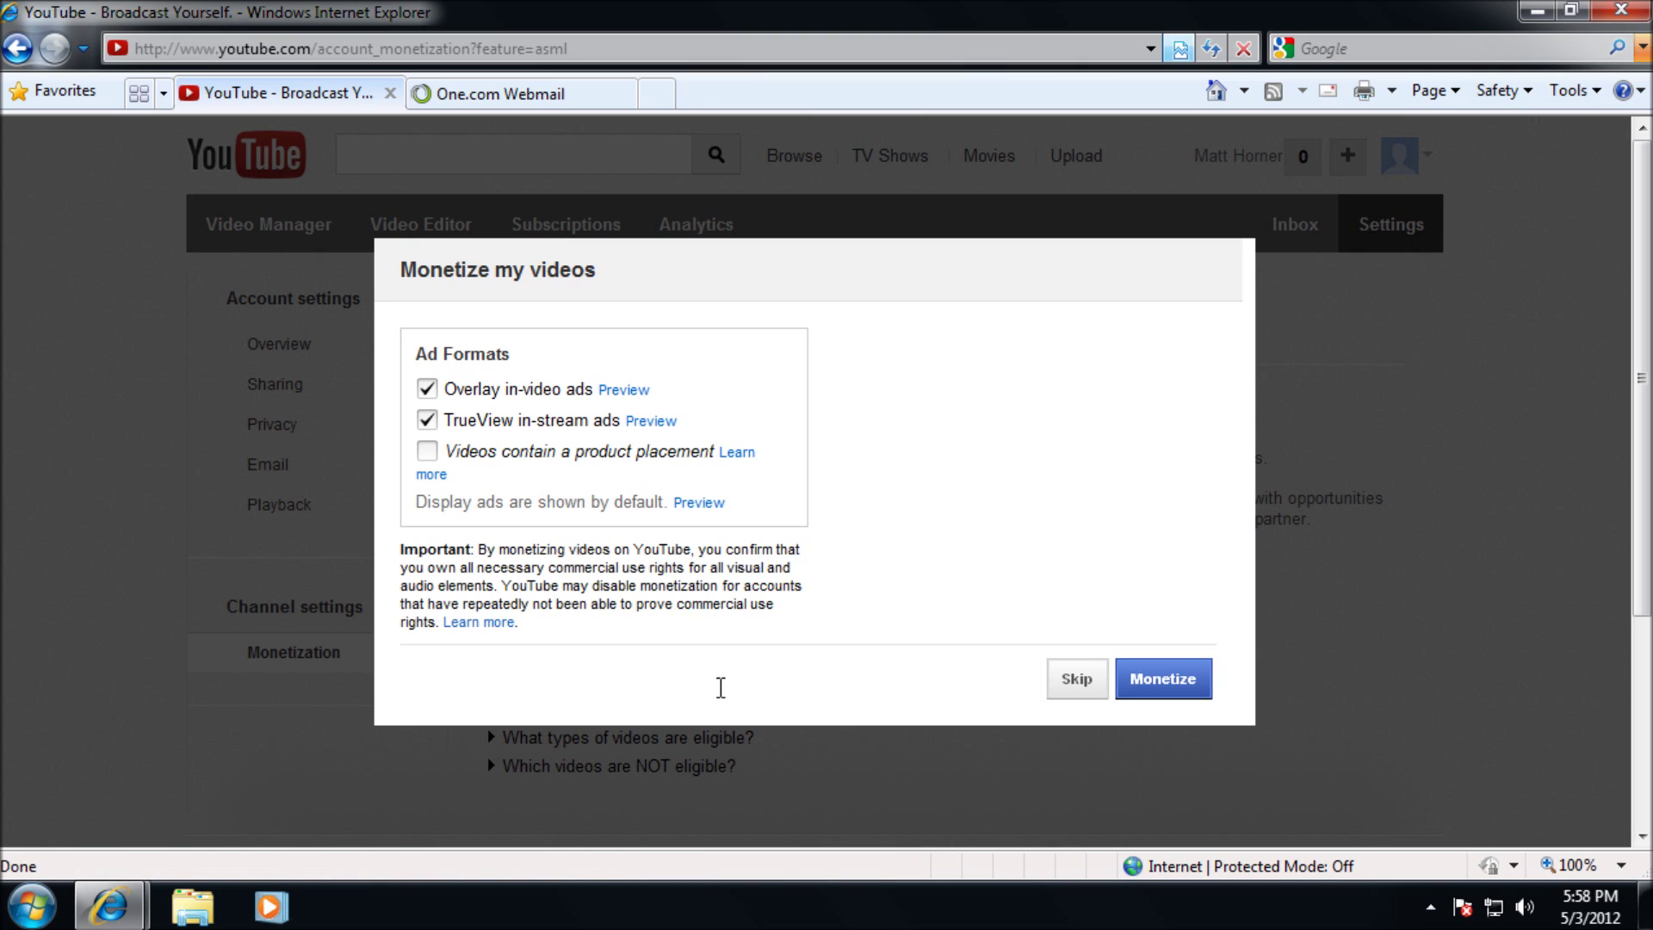
# Monetize the uploaded video with Overlay and TrueView in-stream ad formats
pyautogui.moveTo(626, 398)
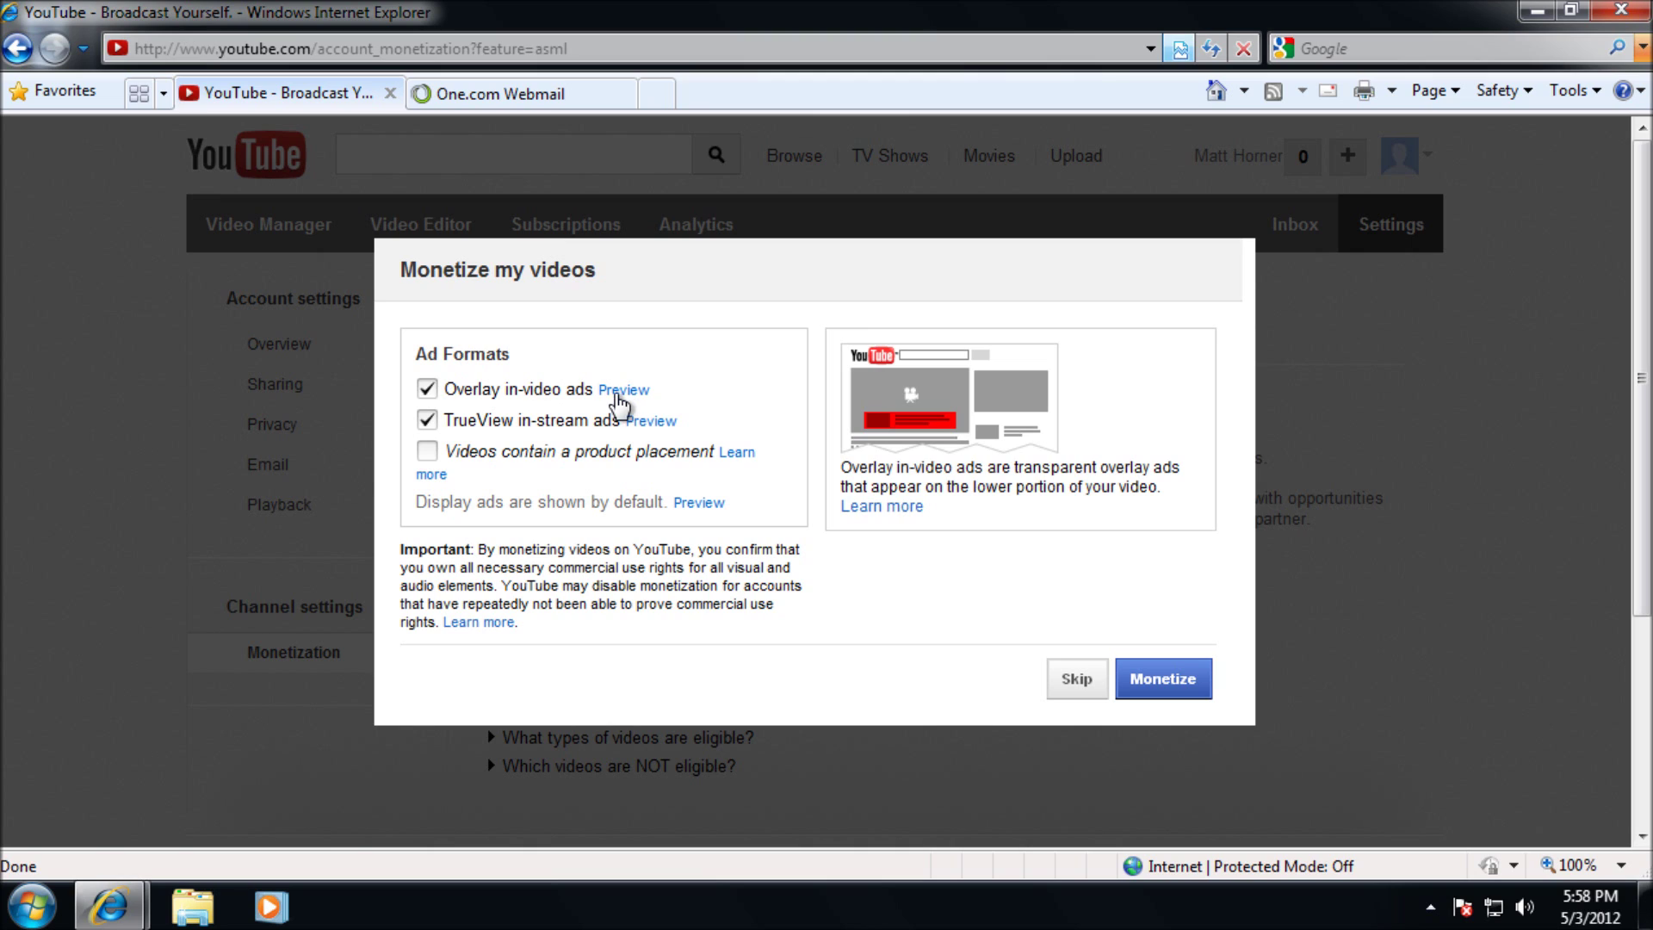
pyautogui.moveTo(642, 431)
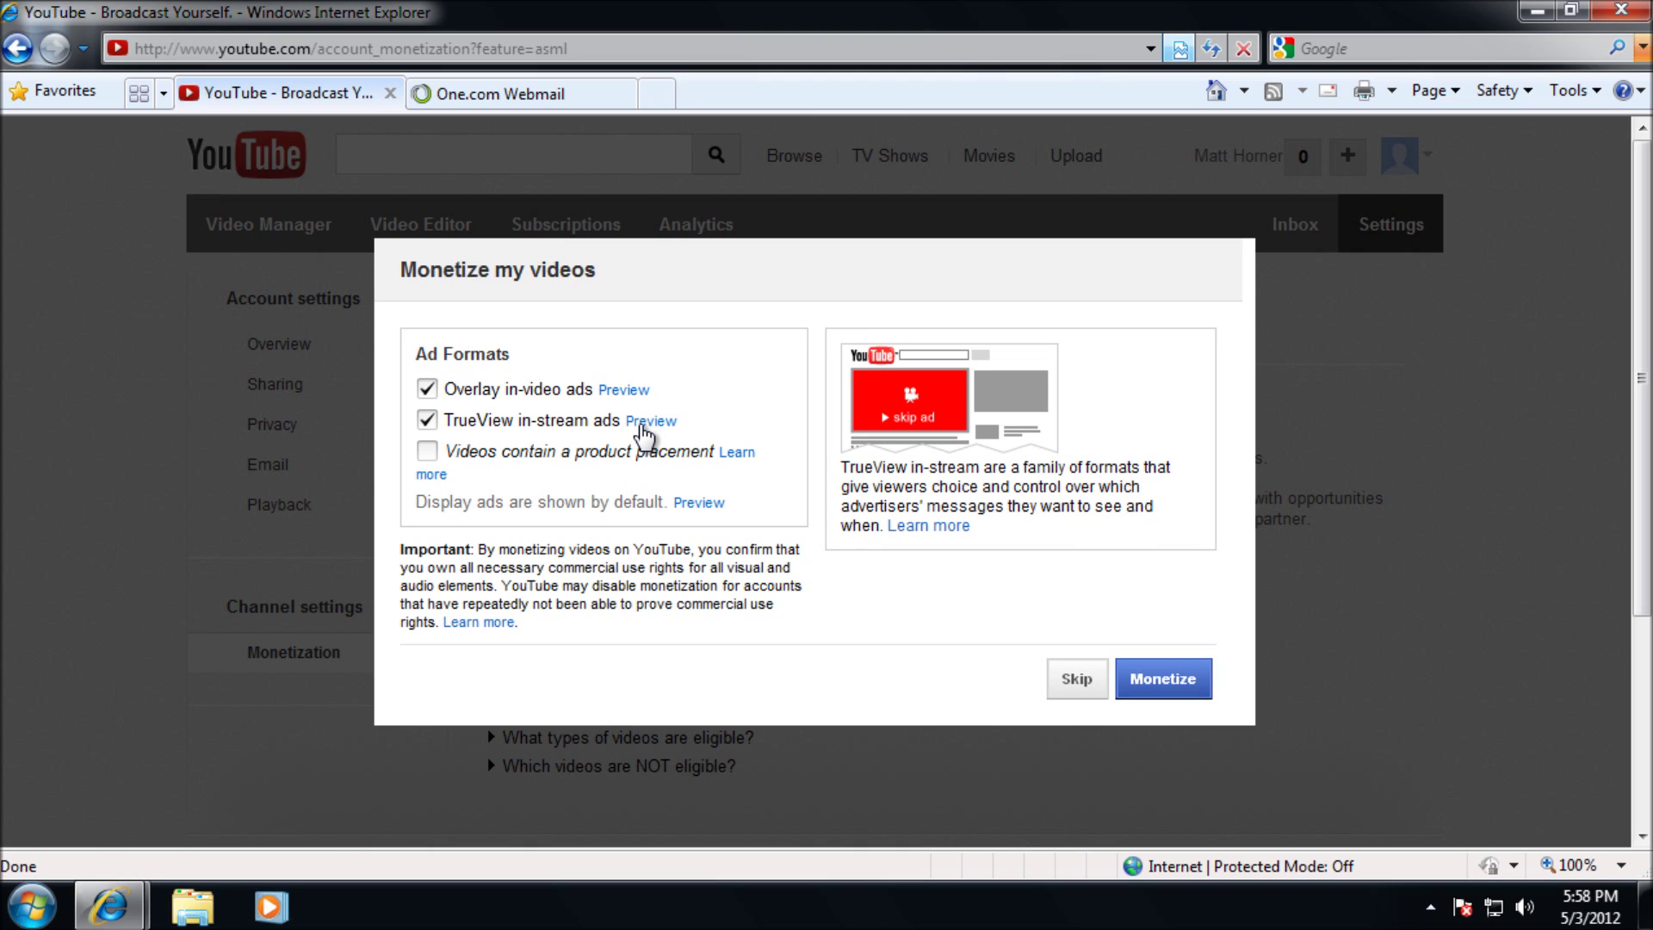
pyautogui.moveTo(694, 508)
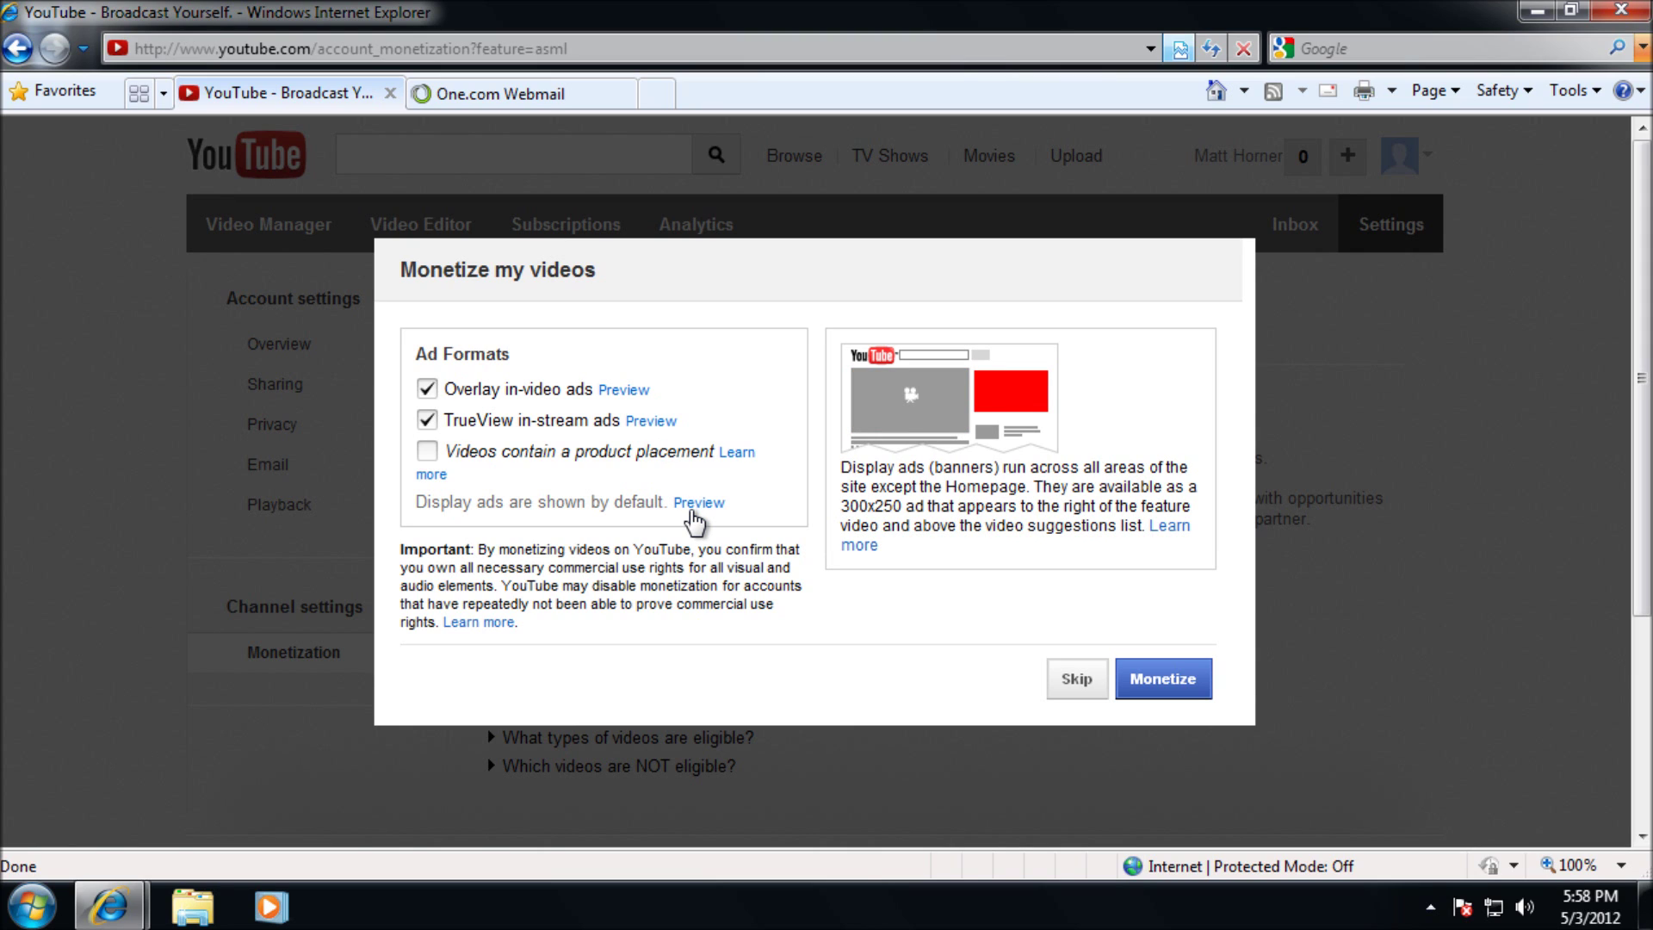
pyautogui.click(1160, 681)
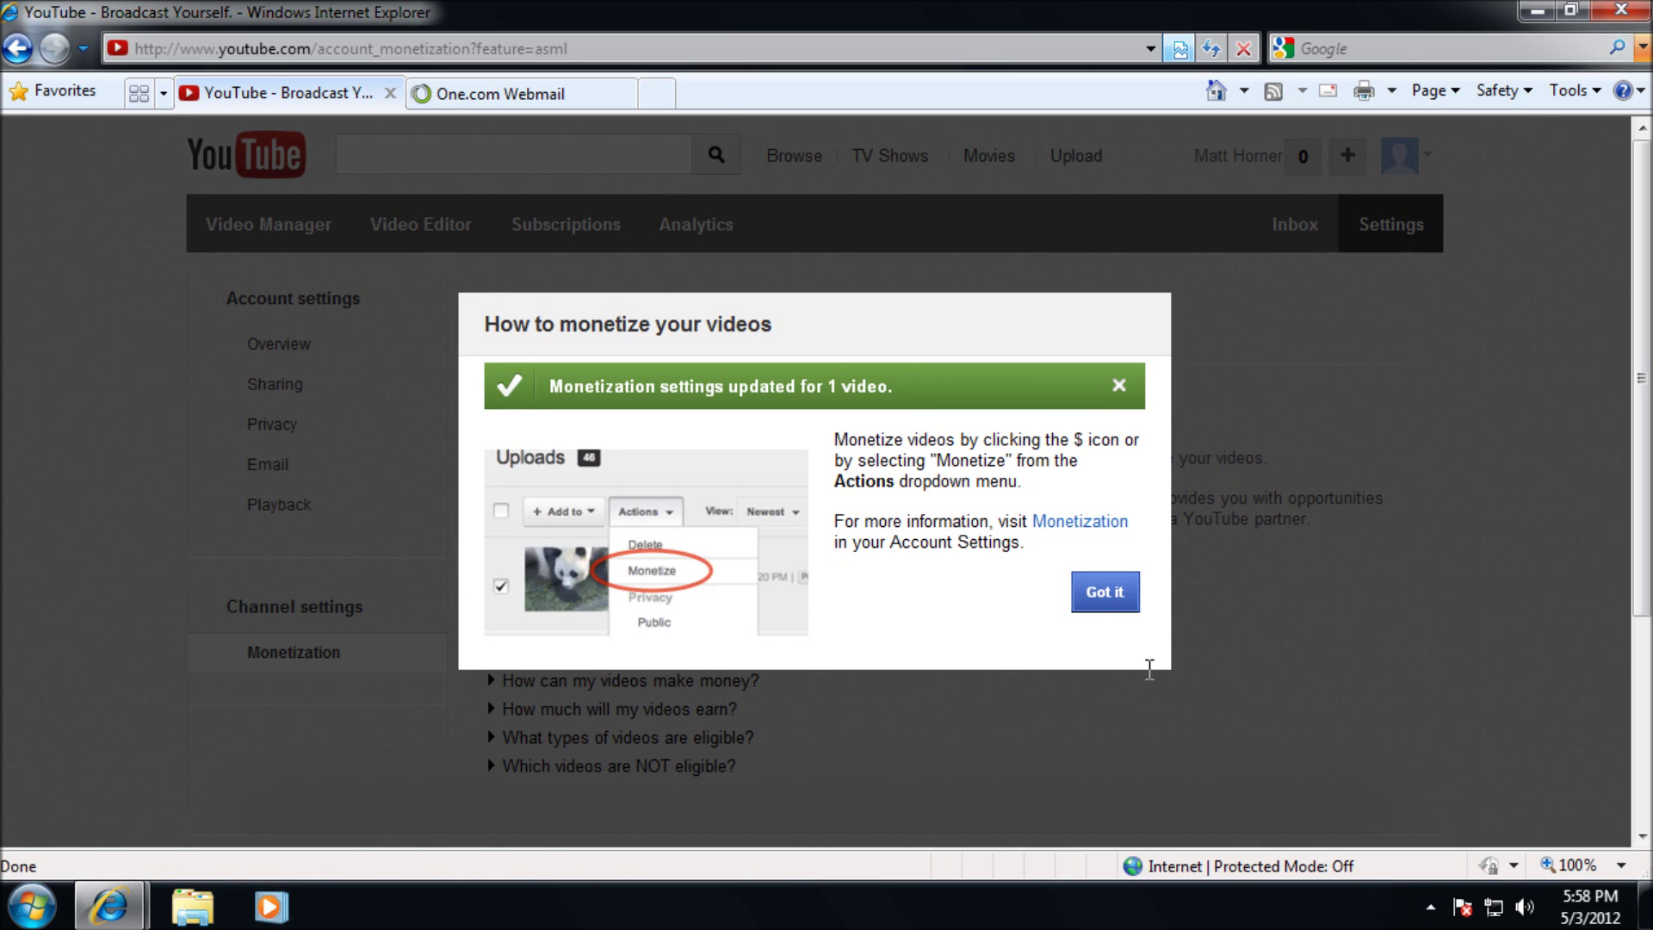
# Dismiss the how-to guide and review Audi TT MK1 Exhaust Demo's monetization settings on its edit page
pyautogui.click(1108, 609)
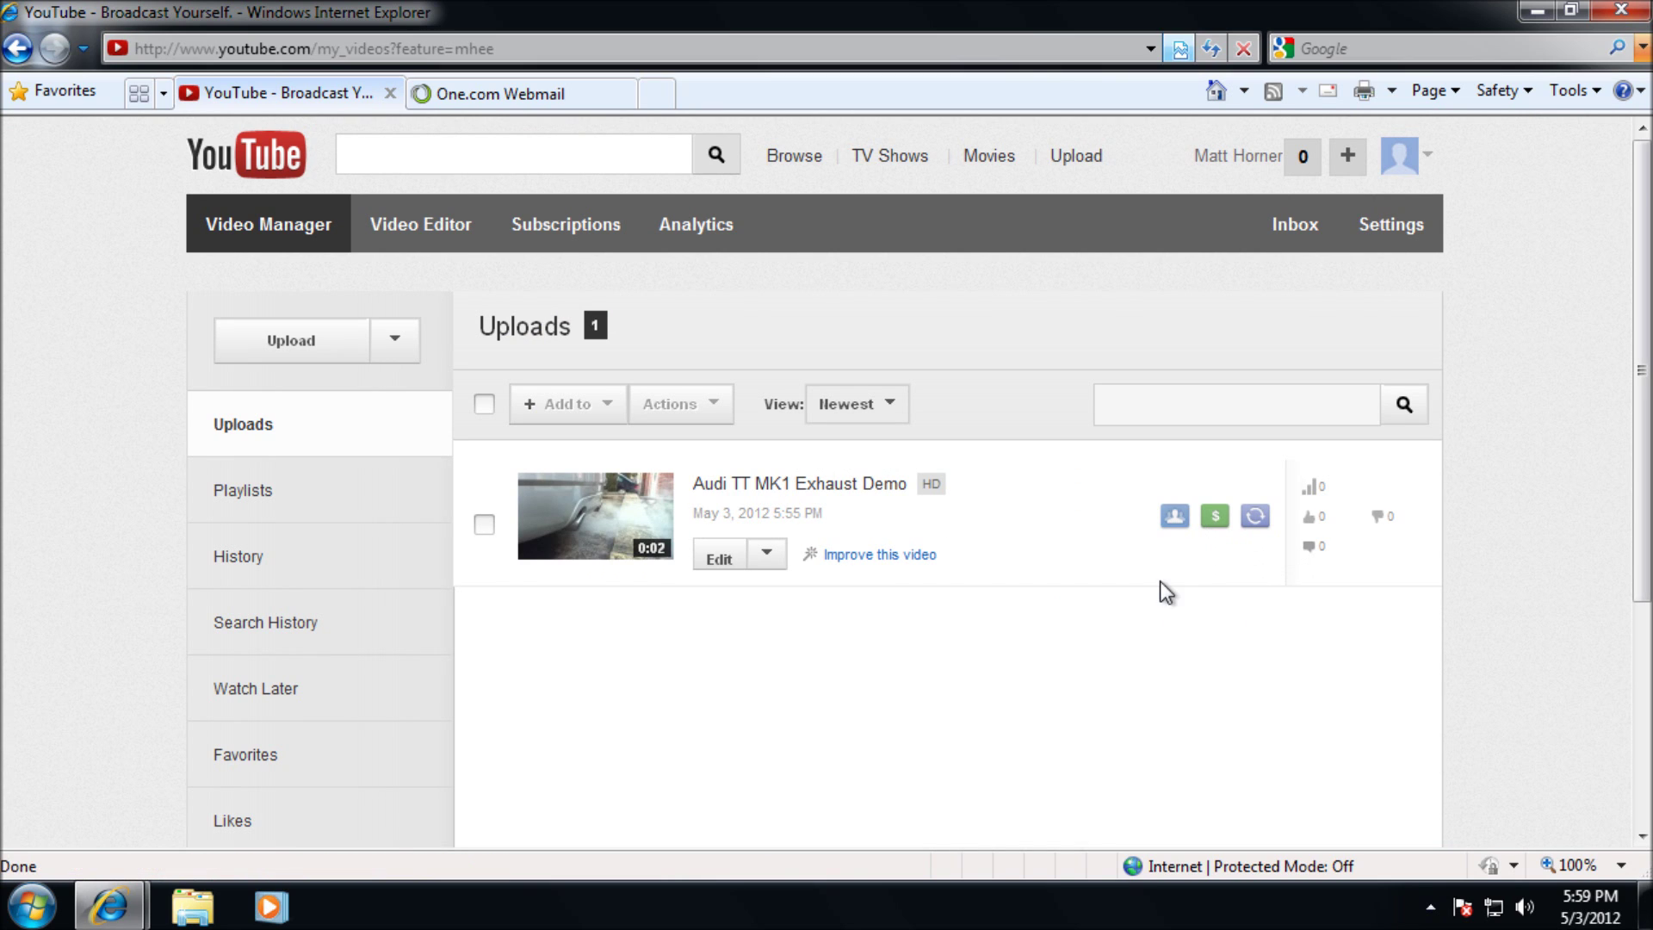
pyautogui.click(719, 558)
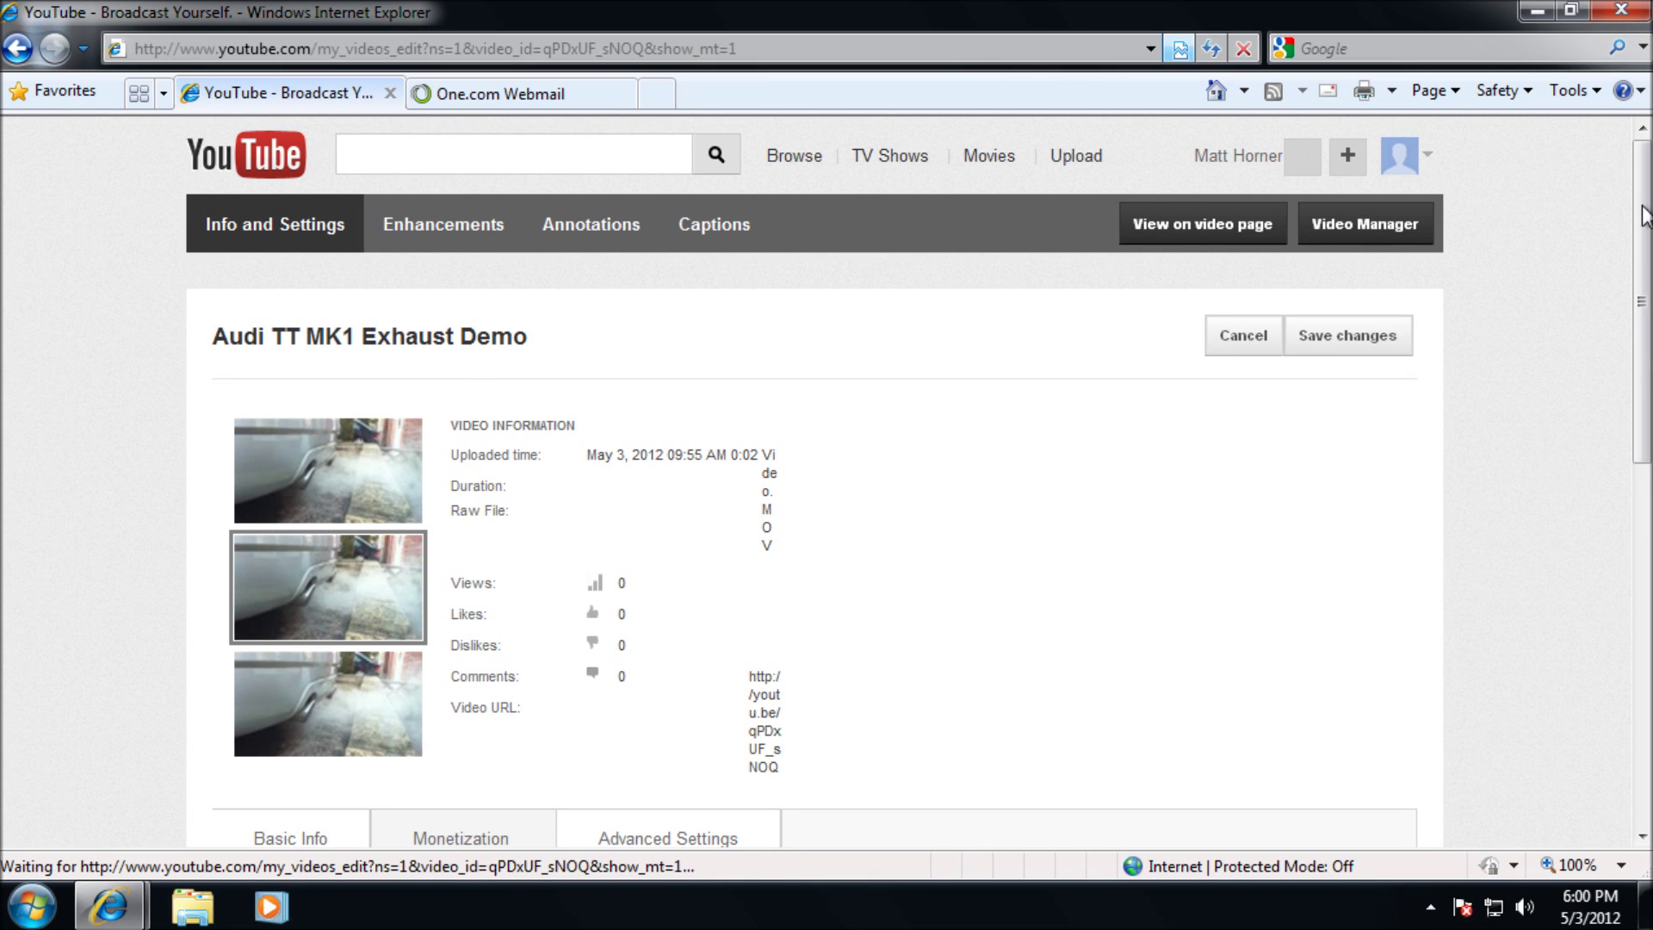
pyautogui.moveTo(1645, 215); pyautogui.dragTo(1645, 425)
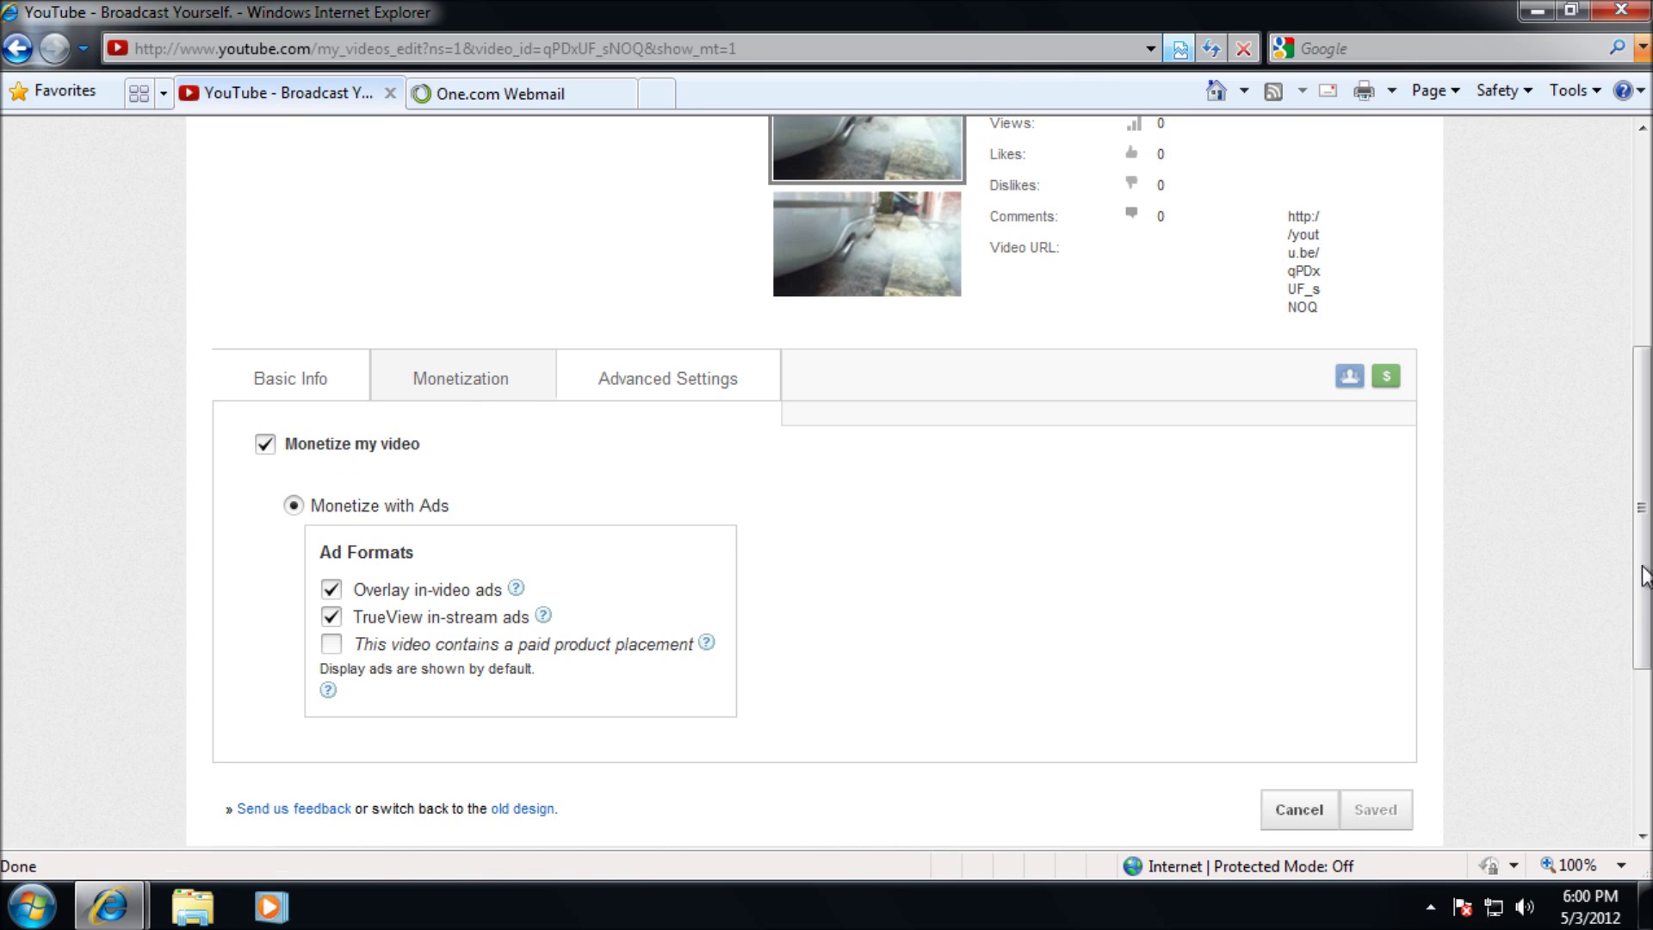
pyautogui.moveTo(1647, 578); pyautogui.dragTo(1619, 336)
# In YouTube settings Monetization, expand 'How will I be paid?' and follow the AdSense association link
pyautogui.click(1427, 156)
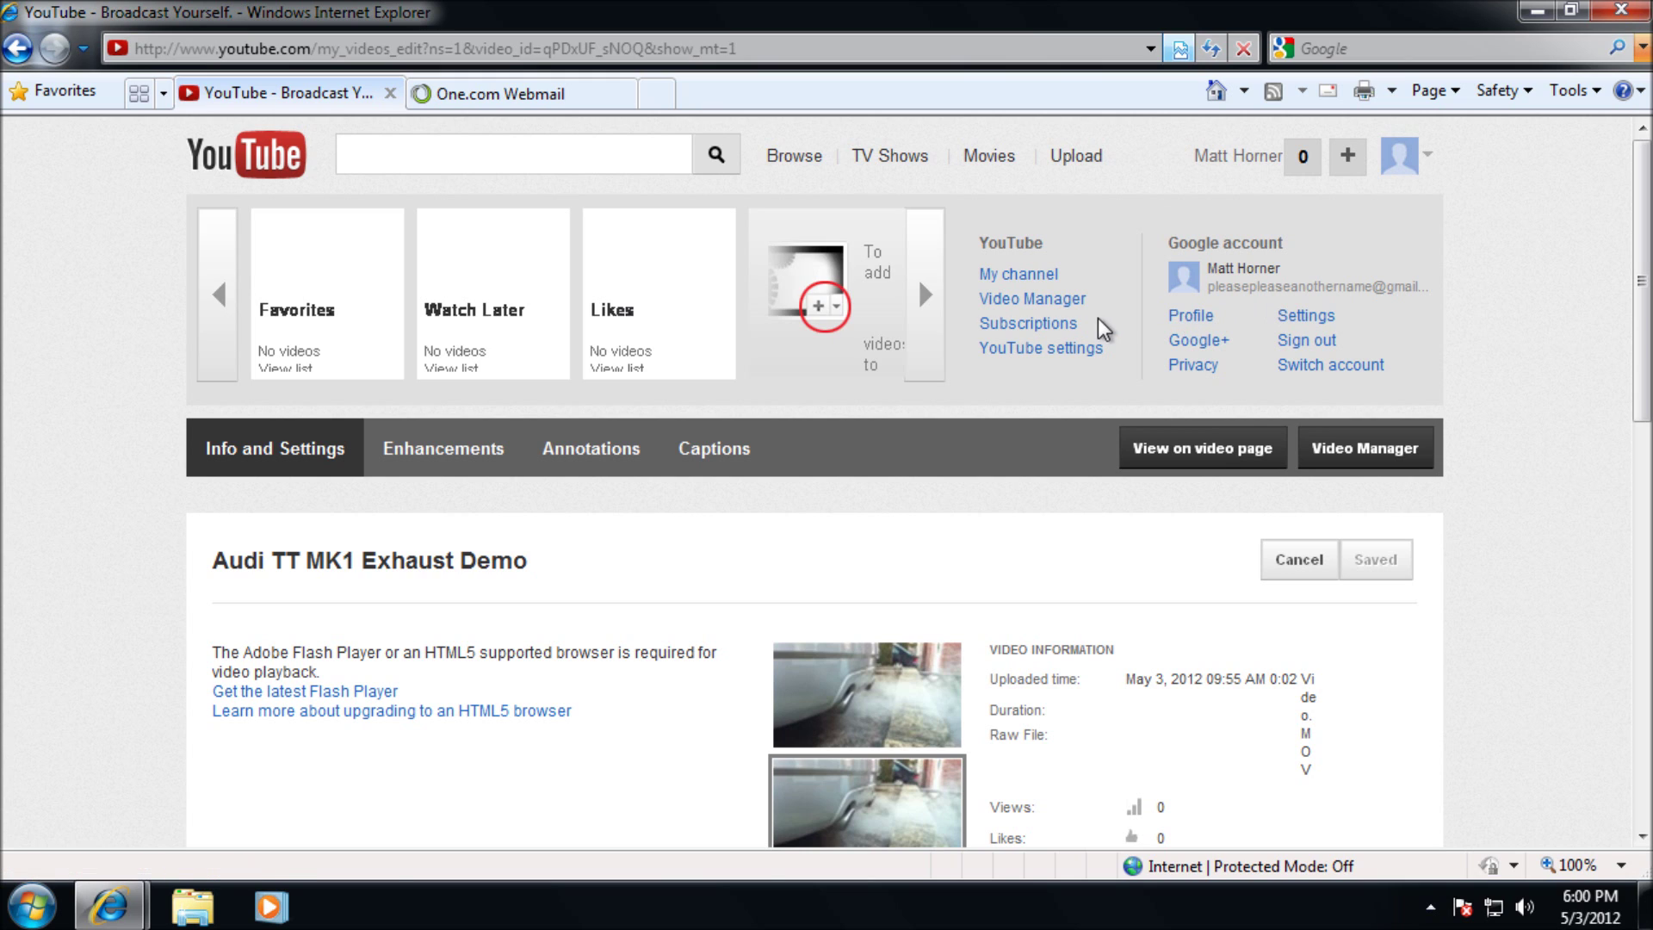
pyautogui.click(1063, 353)
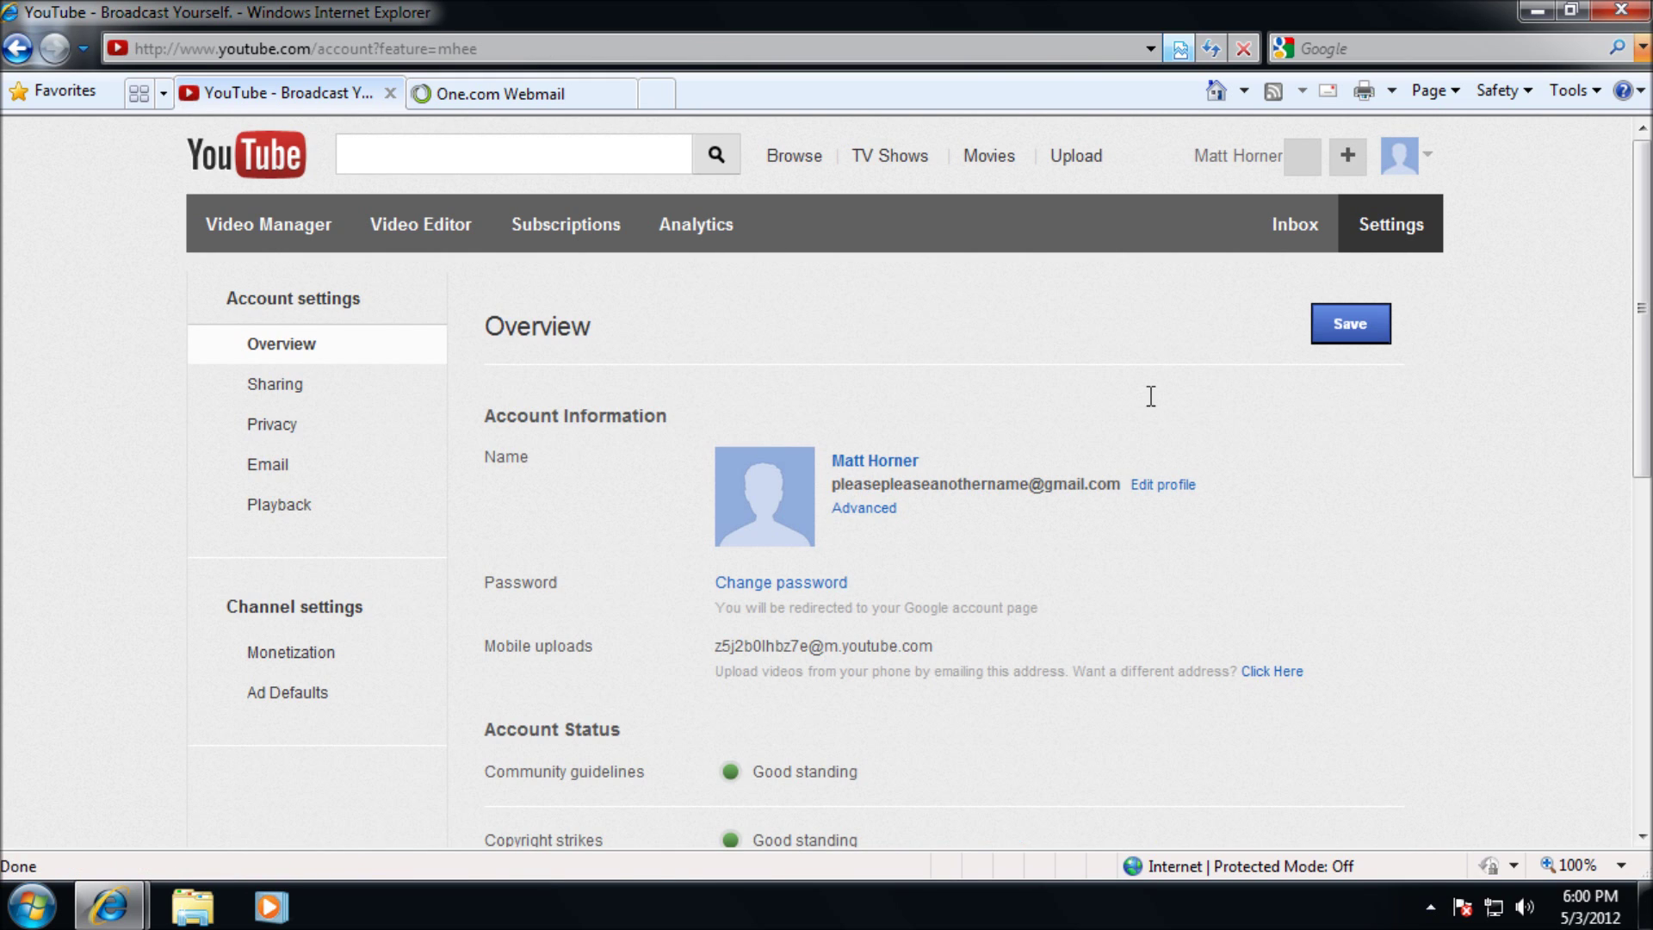
pyautogui.scroll(-3, 1635, 306)
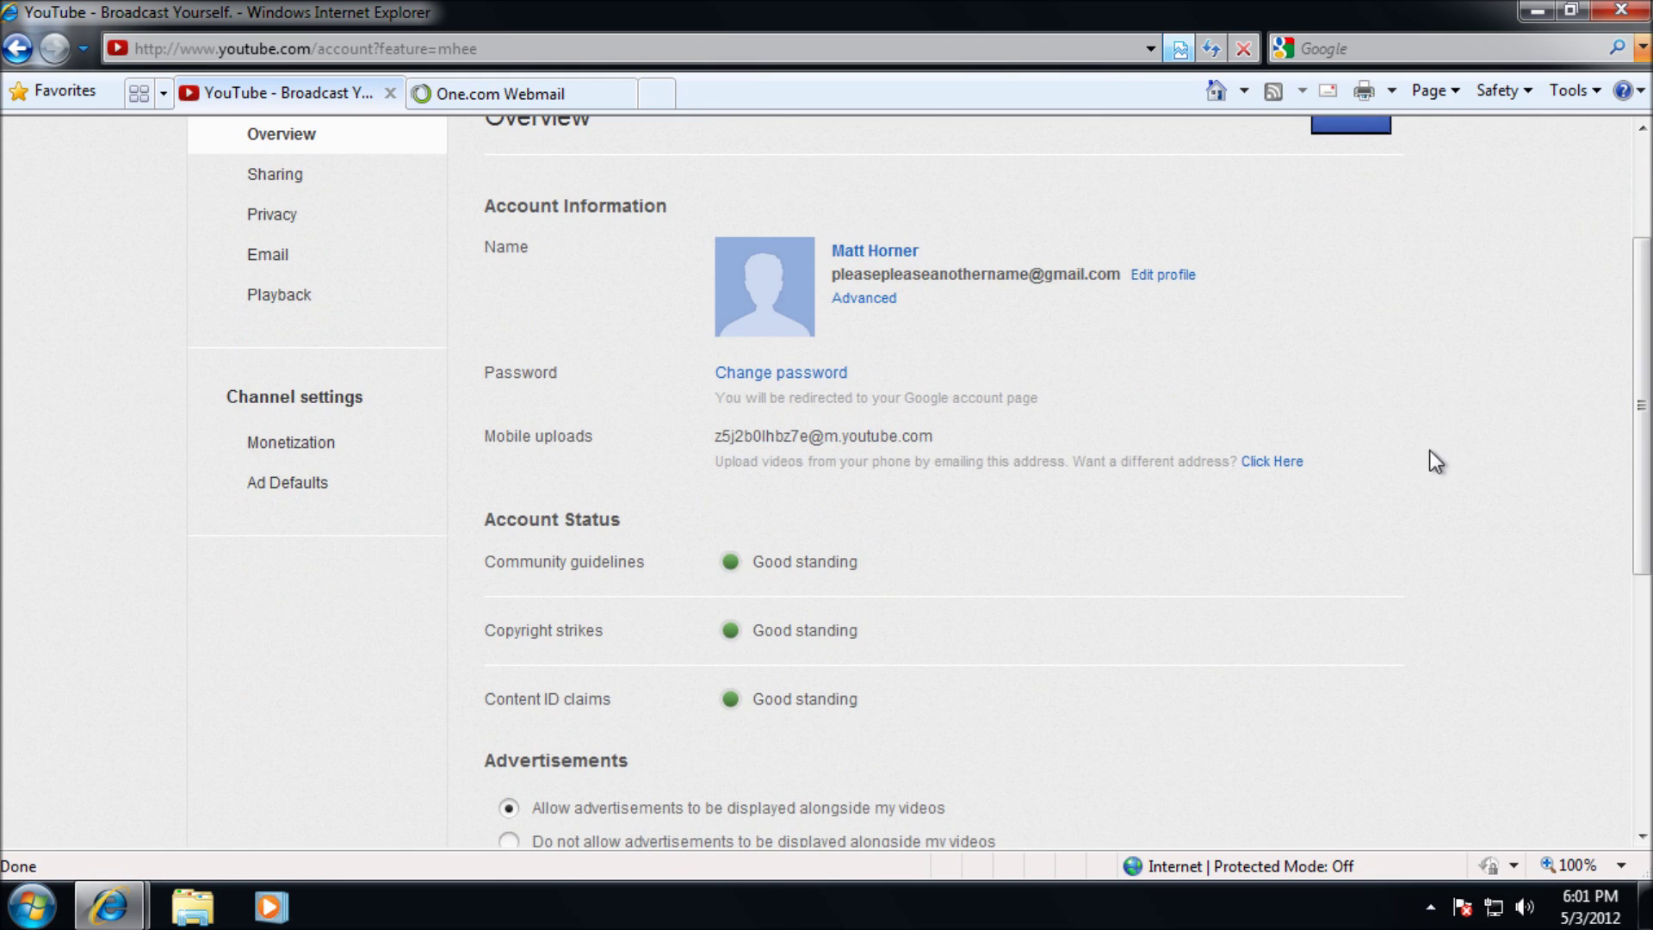
pyautogui.click(294, 444)
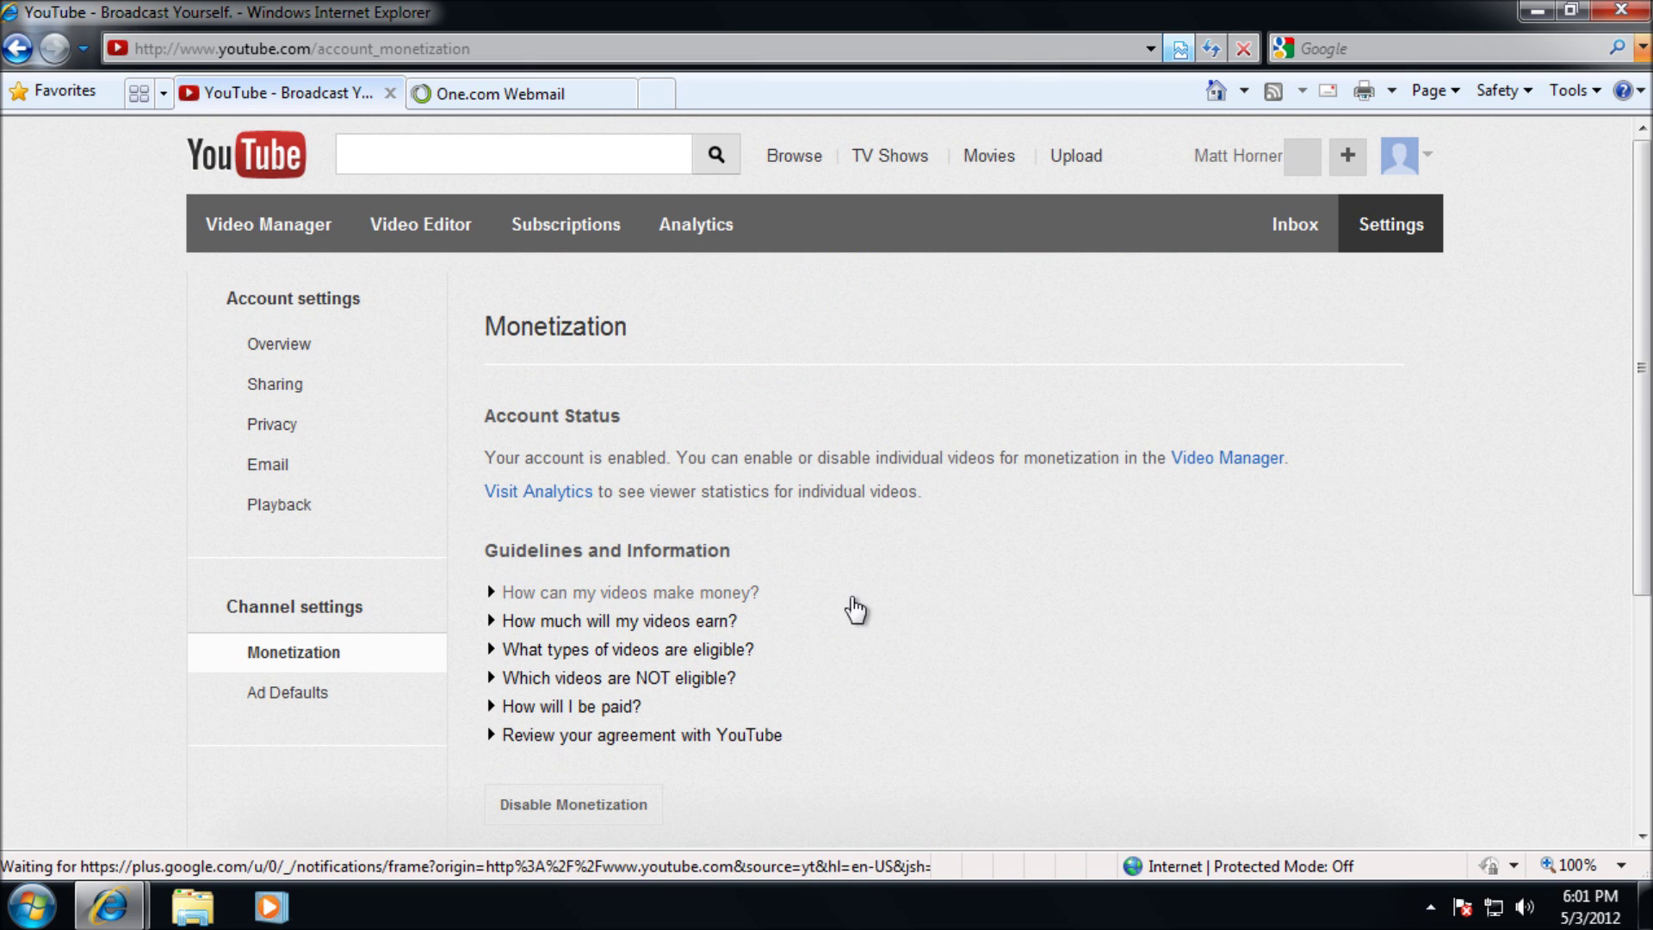
pyautogui.click(617, 708)
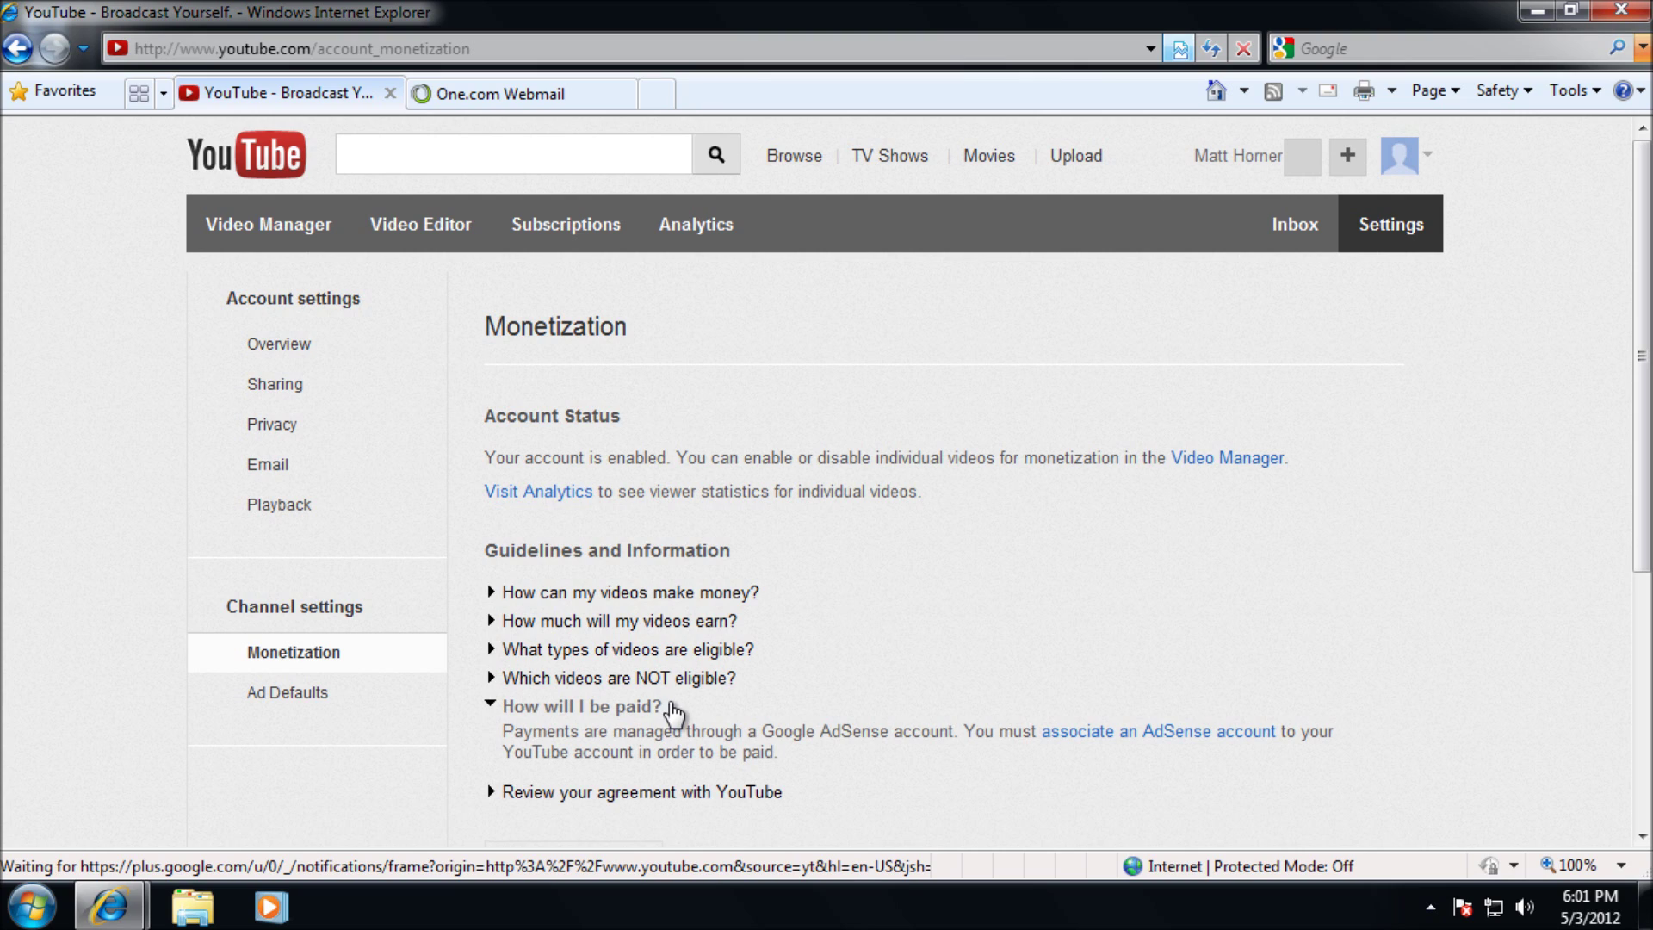
pyautogui.click(1081, 733)
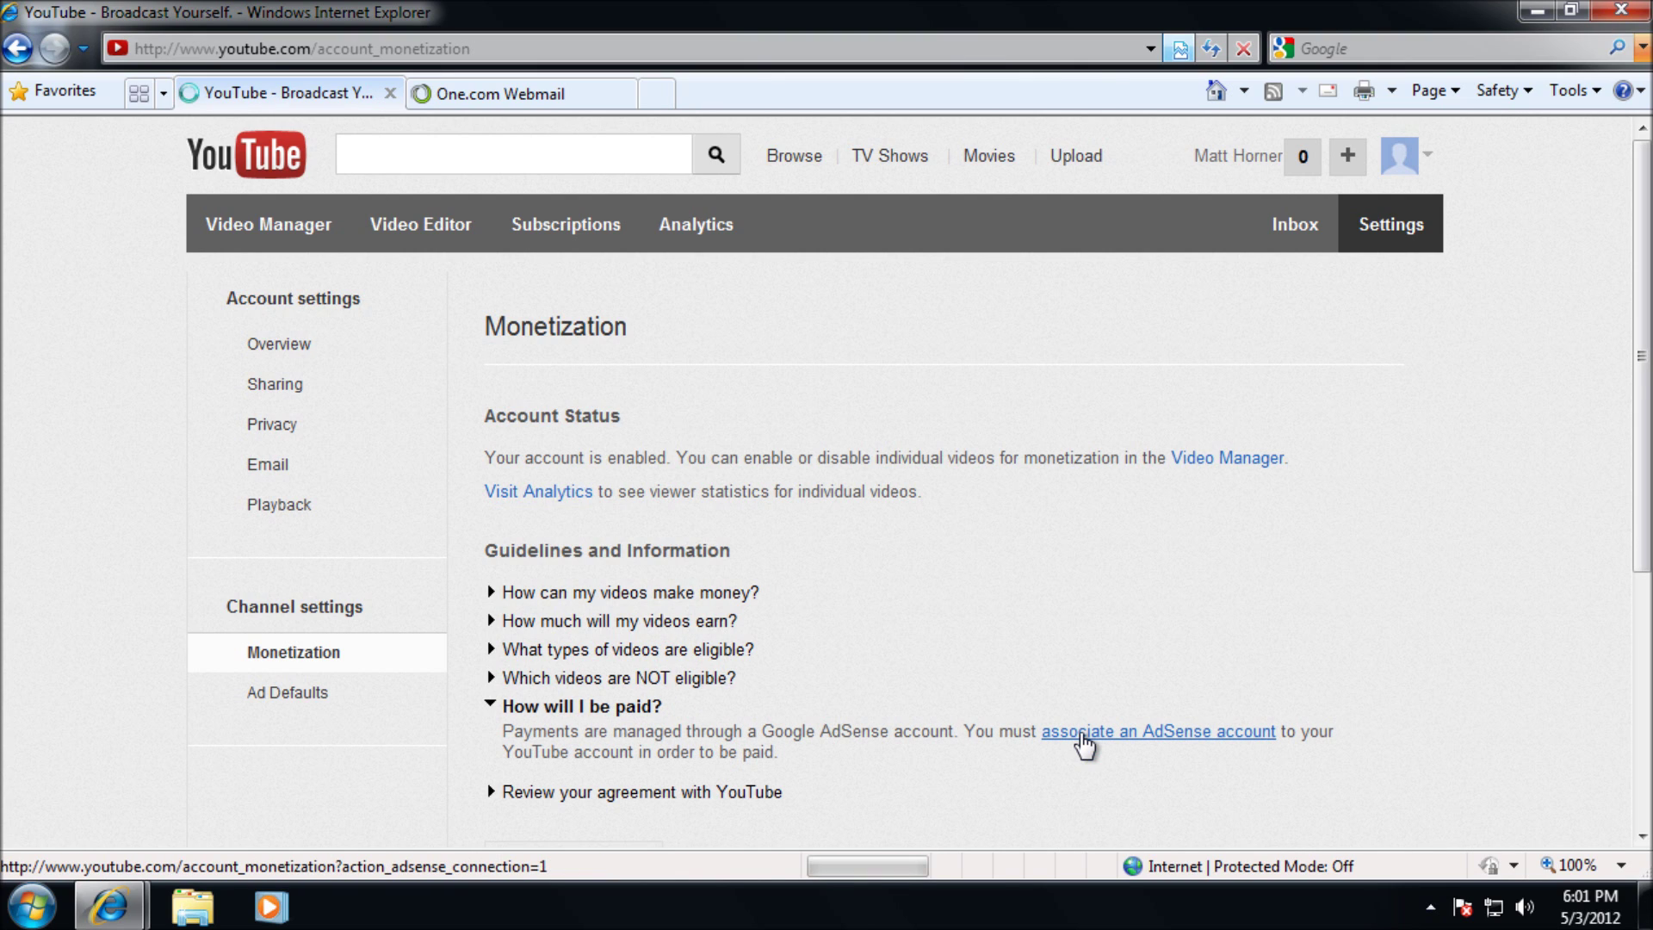